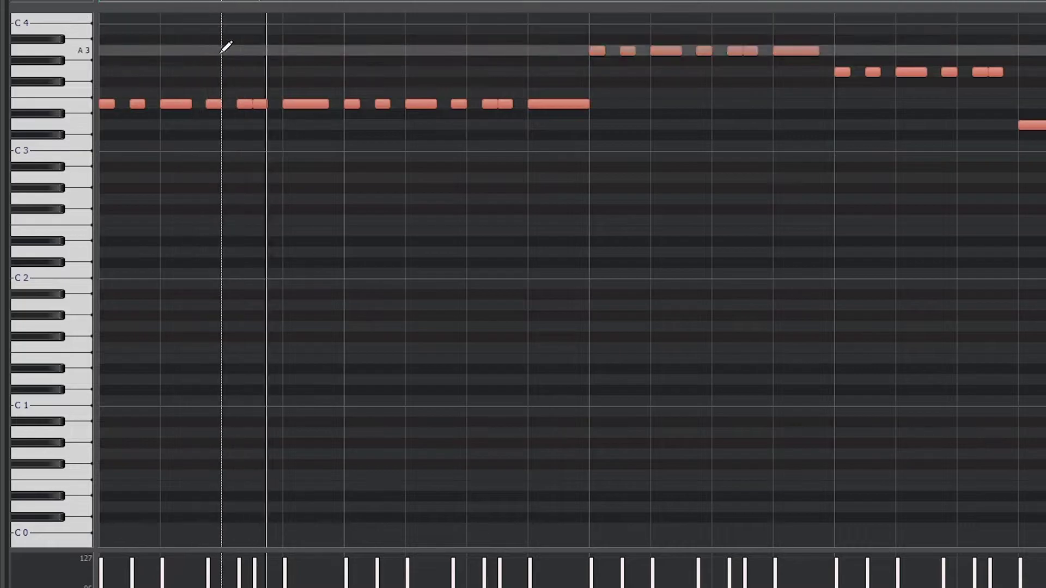
Add short A3 notes above the bass line and shorten the new A3 note and an E3 note.
left_click(256, 50)
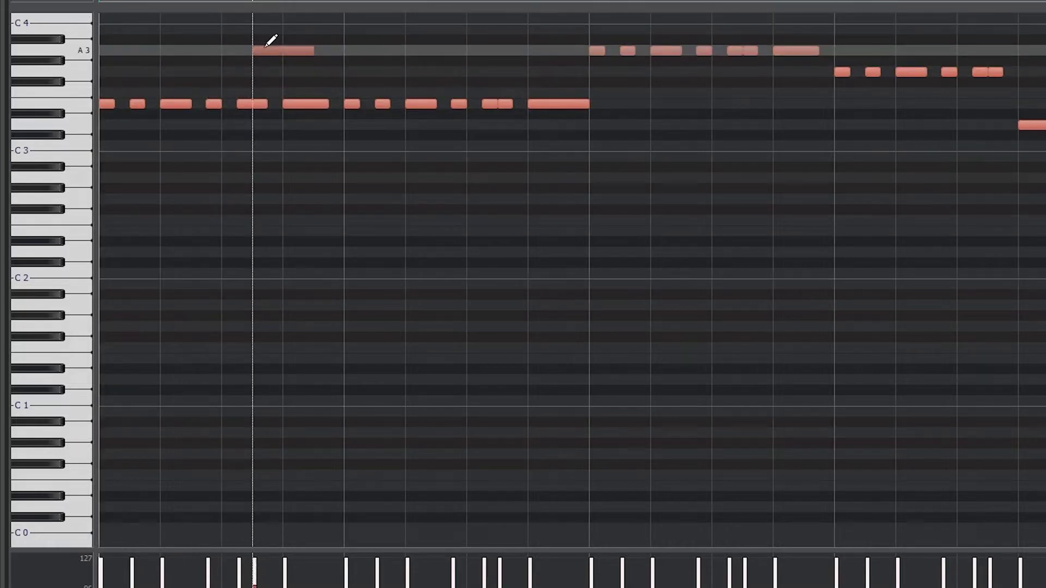
left_click_drag(311, 50, 267, 49)
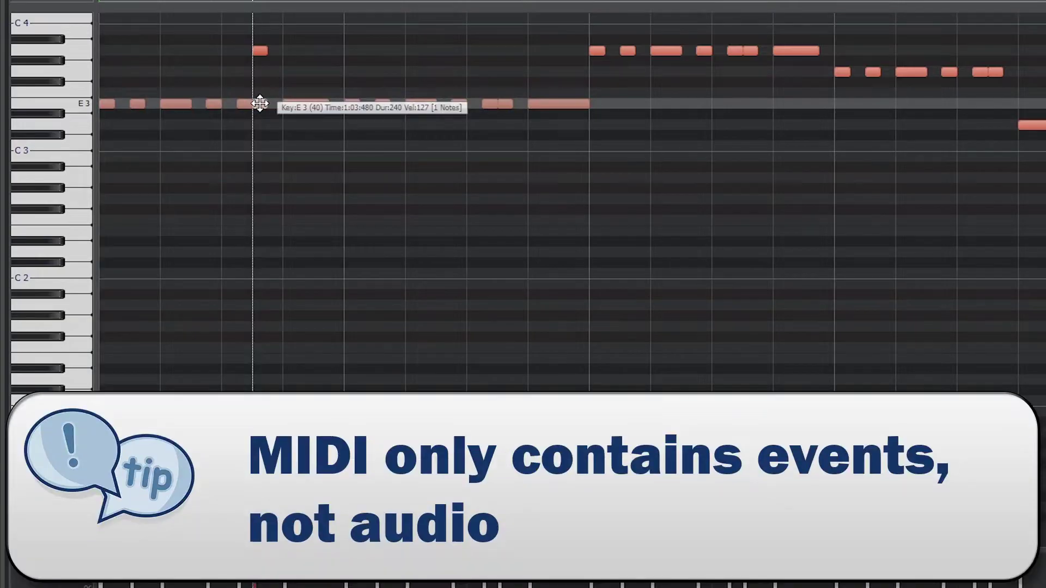
left_click_drag(262, 103, 254, 103)
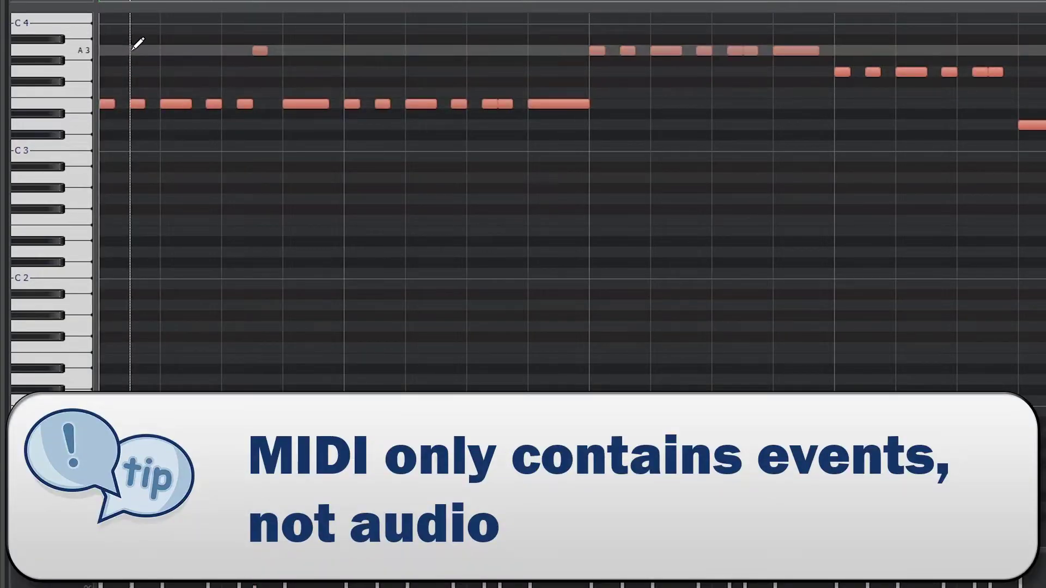
left_click_drag(131, 51, 144, 51)
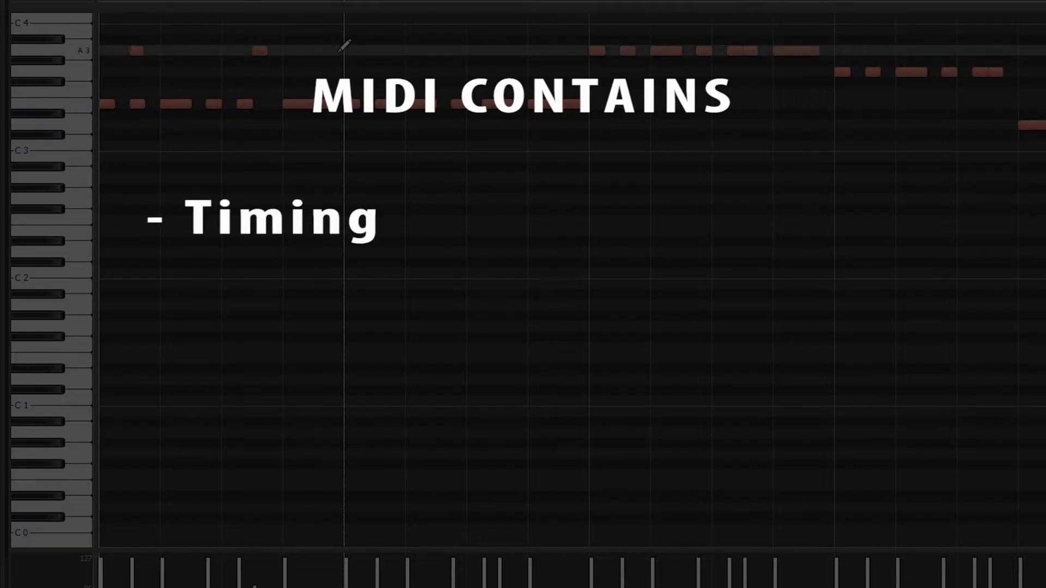
Place and erase an A3 note, then add a short B3 note and move it later.
left_click(378, 50)
right_click(380, 50)
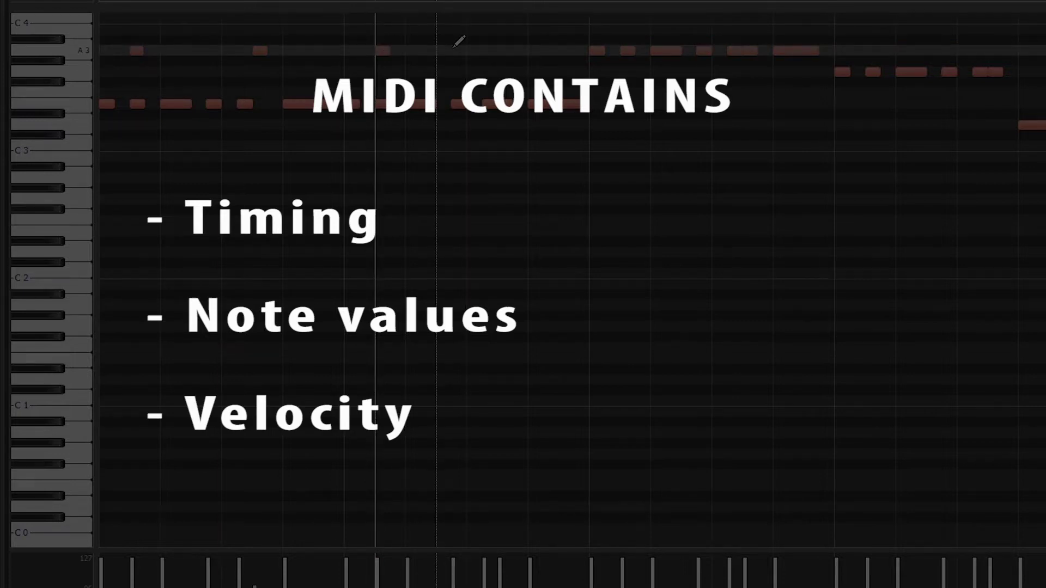
left_click(465, 30)
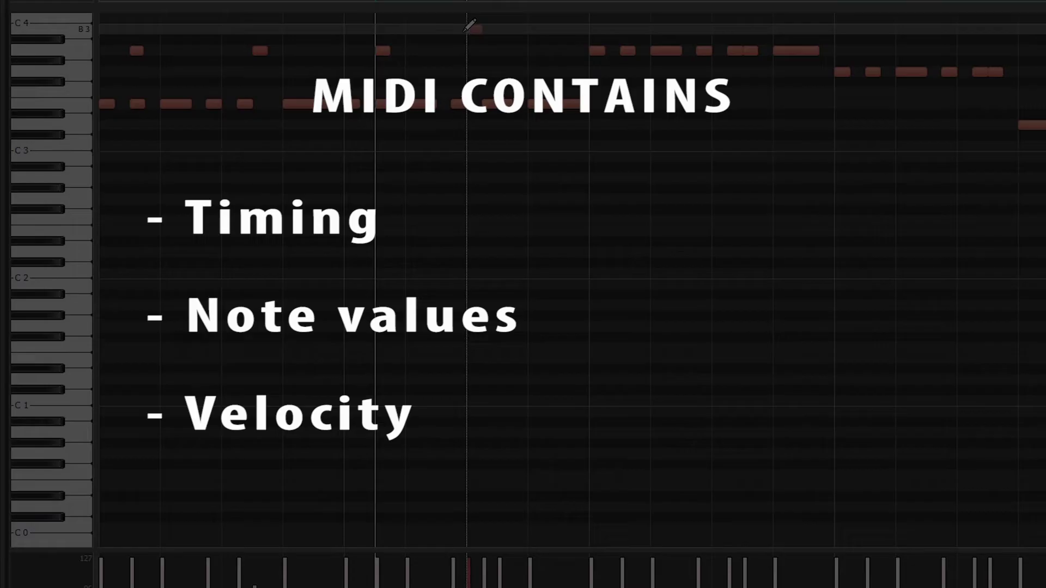
left_click_drag(476, 31, 505, 29)
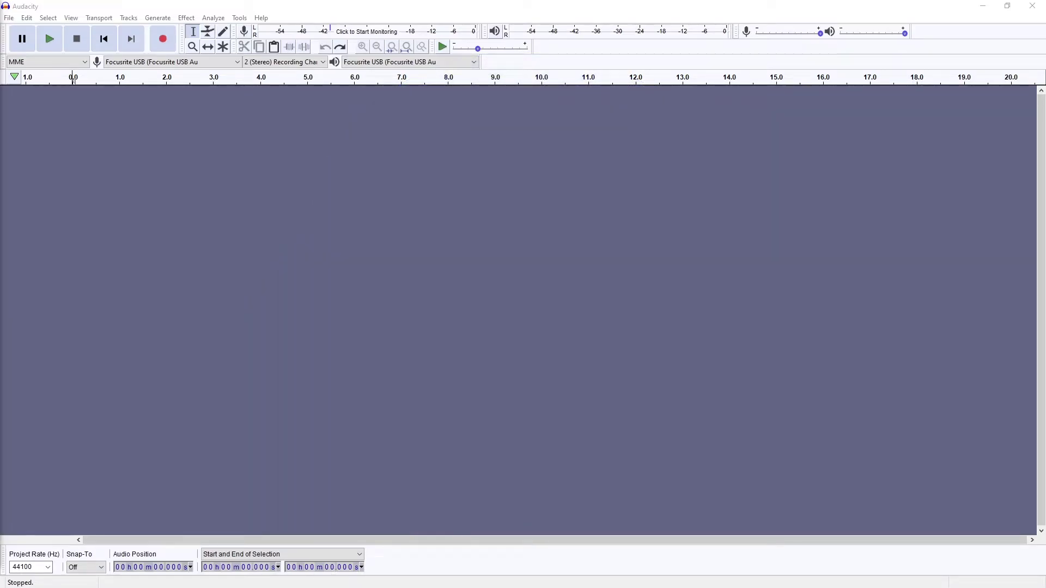
Drop the .mid file into the empty project as a note track and zoom in twice on its start.
left_click_drag(1, 117, 27, 139)
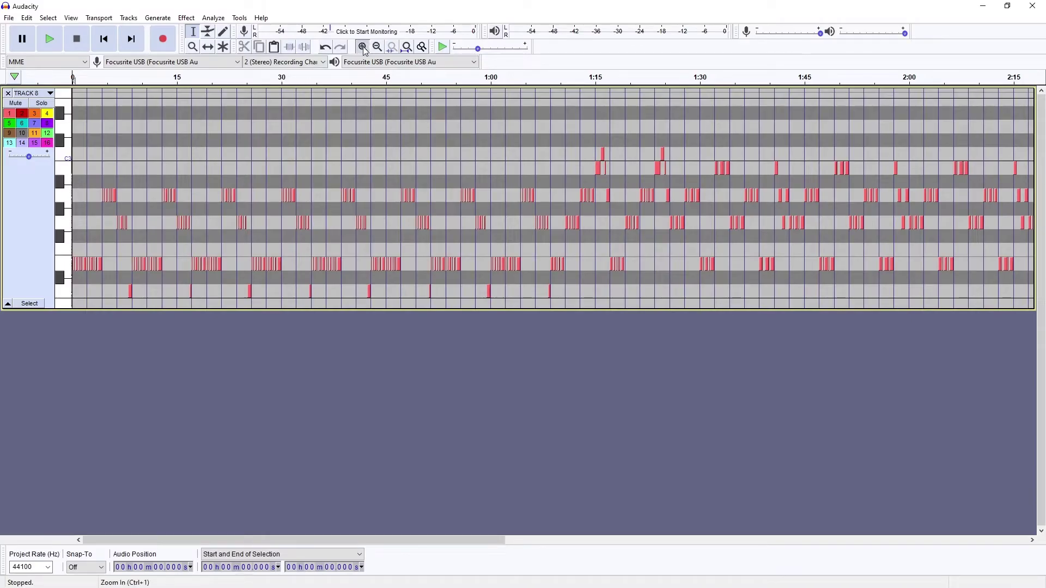
left_click(365, 50)
left_click(365, 50)
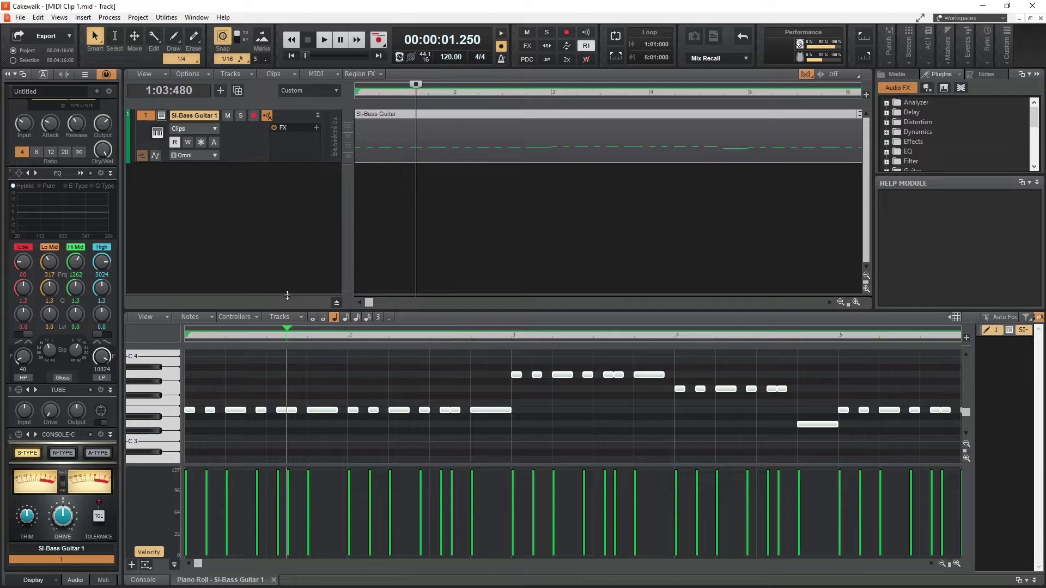
Save the clip as 'MIDI Clip 1.mid' with the file type set to MIDI Format 0.
left_click(20, 16)
left_click(59, 102)
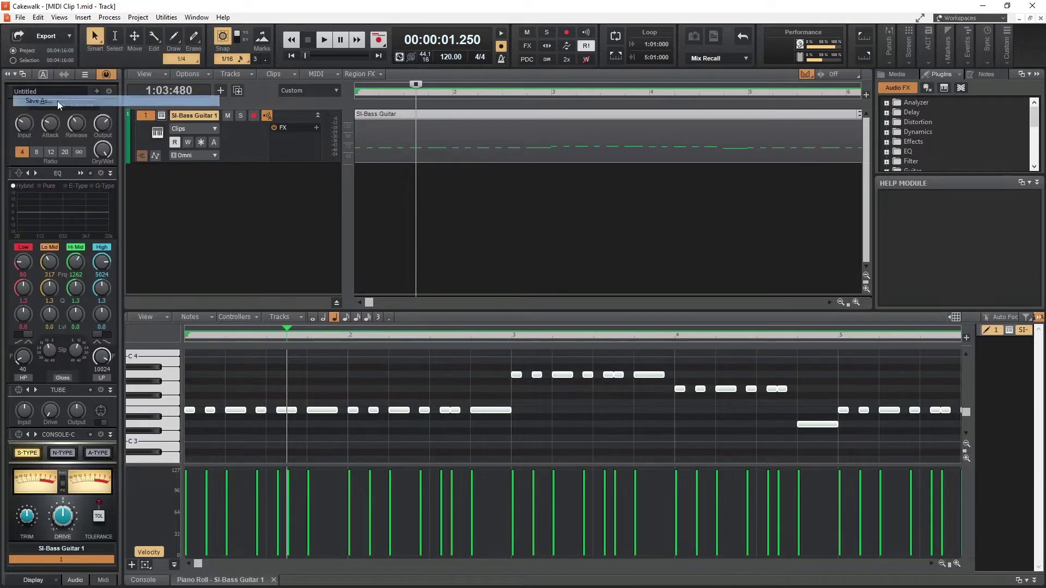
left_click(509, 413)
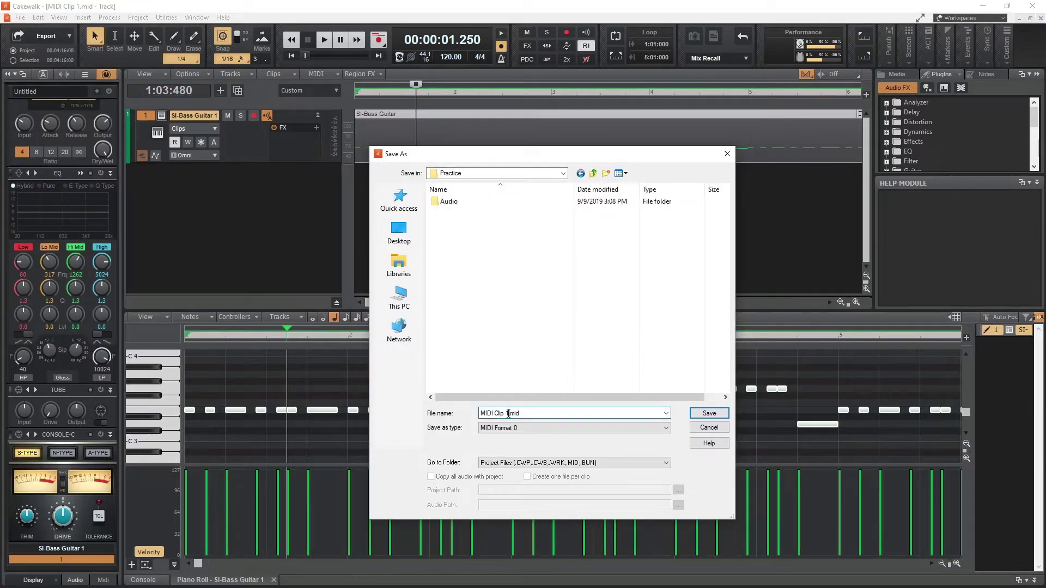
left_click_drag(508, 414, 463, 416)
left_click(521, 428)
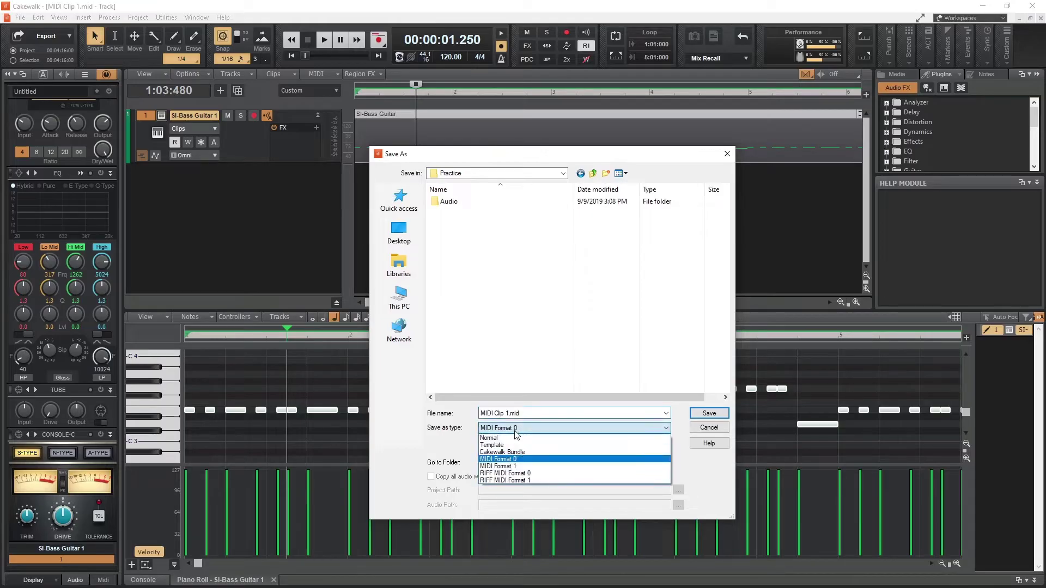
left_click(498, 460)
left_click(709, 414)
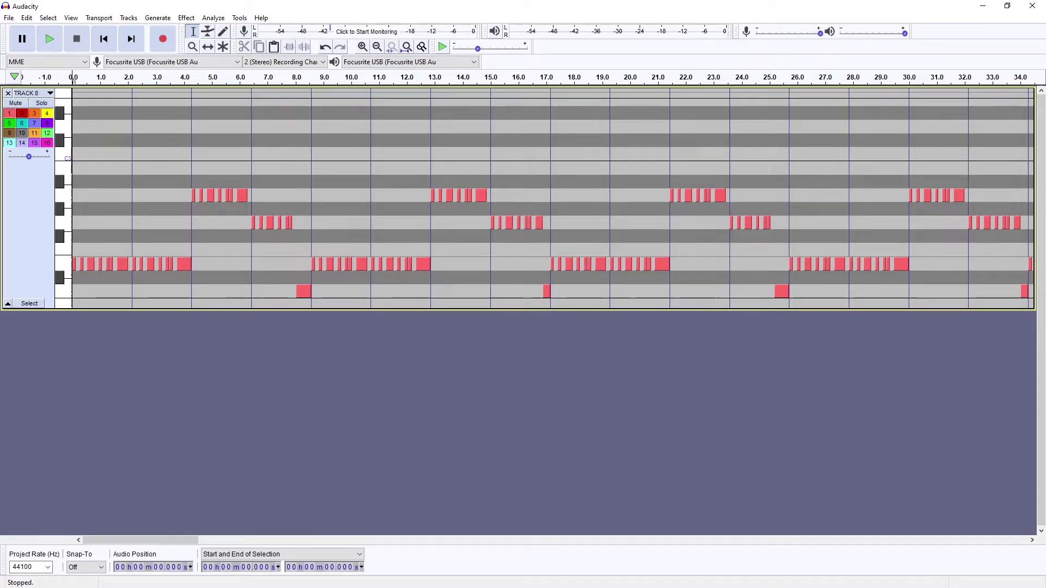
Switch to Multi-Tool, set the edit position near 6.037 s, and zoom out to the whole track.
key("F6")
left_click(243, 190)
left_click_drag(243, 190, 229, 192)
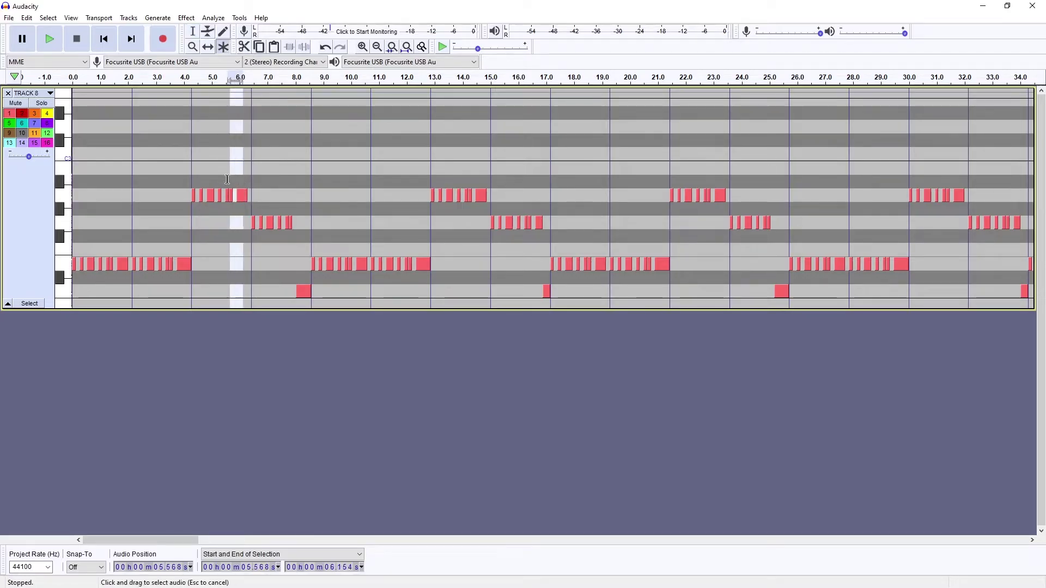
left_click(240, 196)
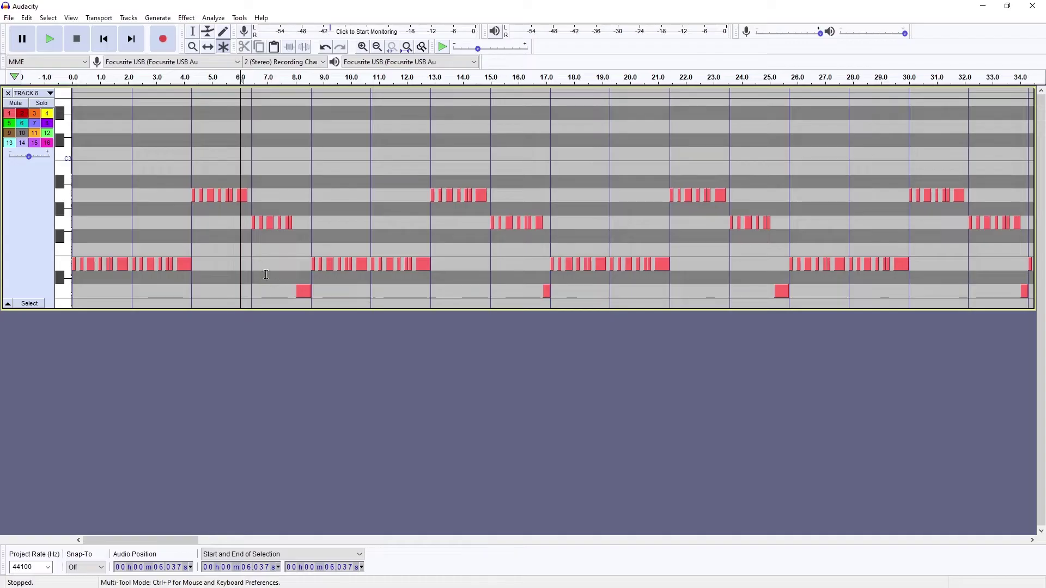
left_click(378, 47)
left_click(377, 47)
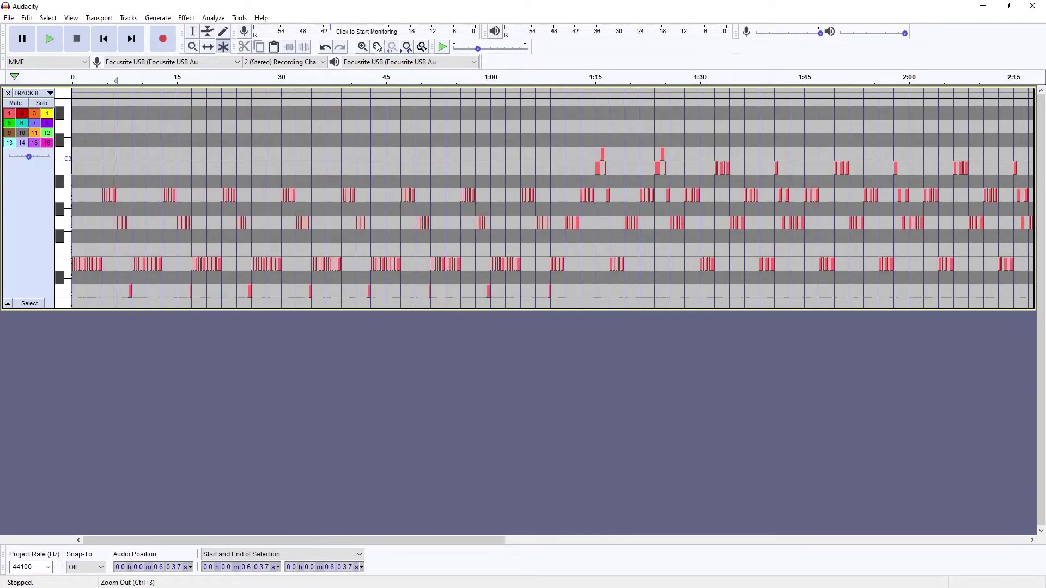
left_click(377, 47)
left_click(377, 46)
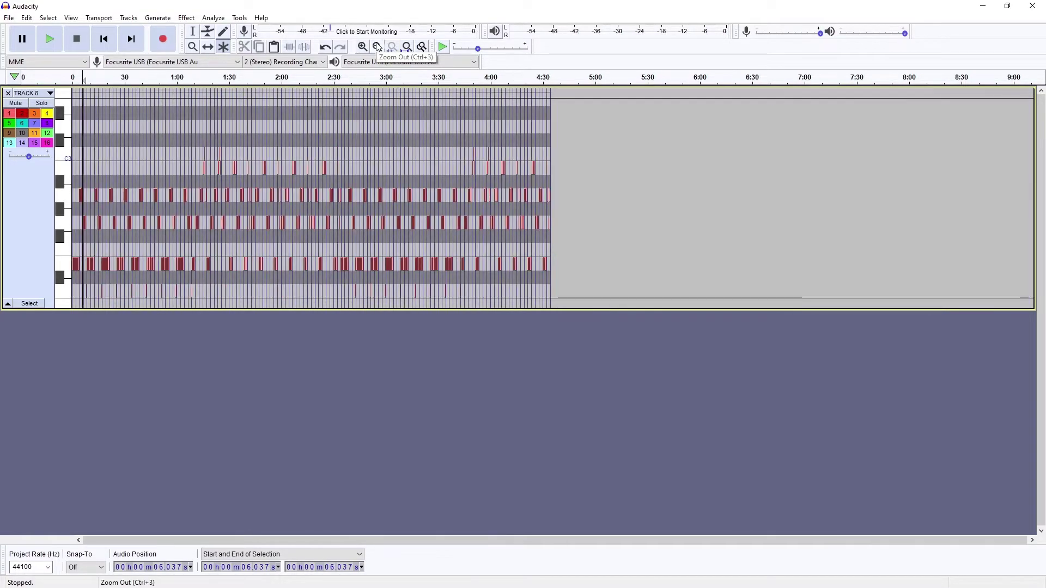
Cut the note track from 3:39 to the end and paste it at 2:38.
left_click_drag(549, 199, 453, 206)
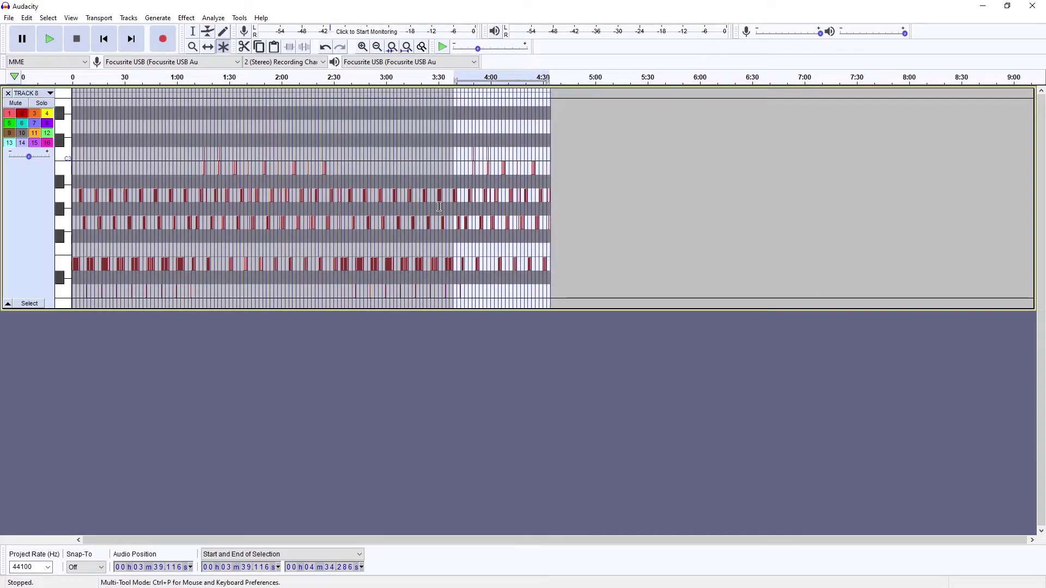
key("Delete")
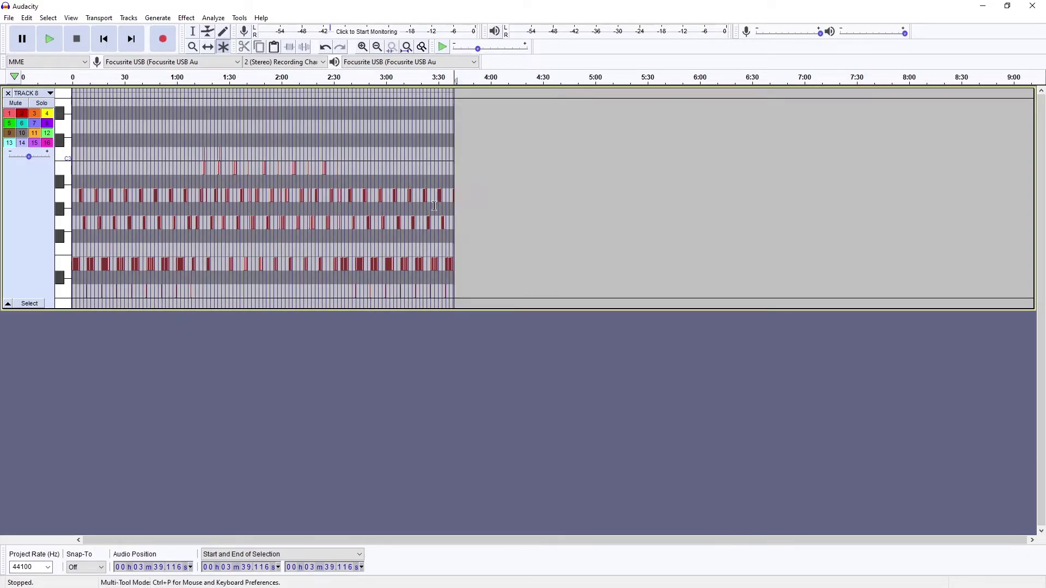
left_click(351, 204)
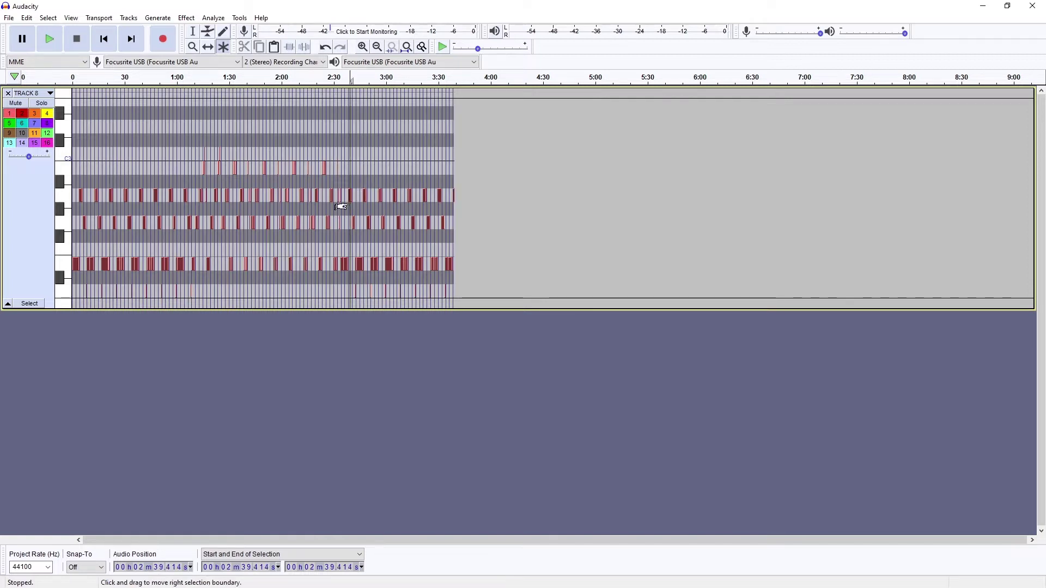
left_click(348, 205)
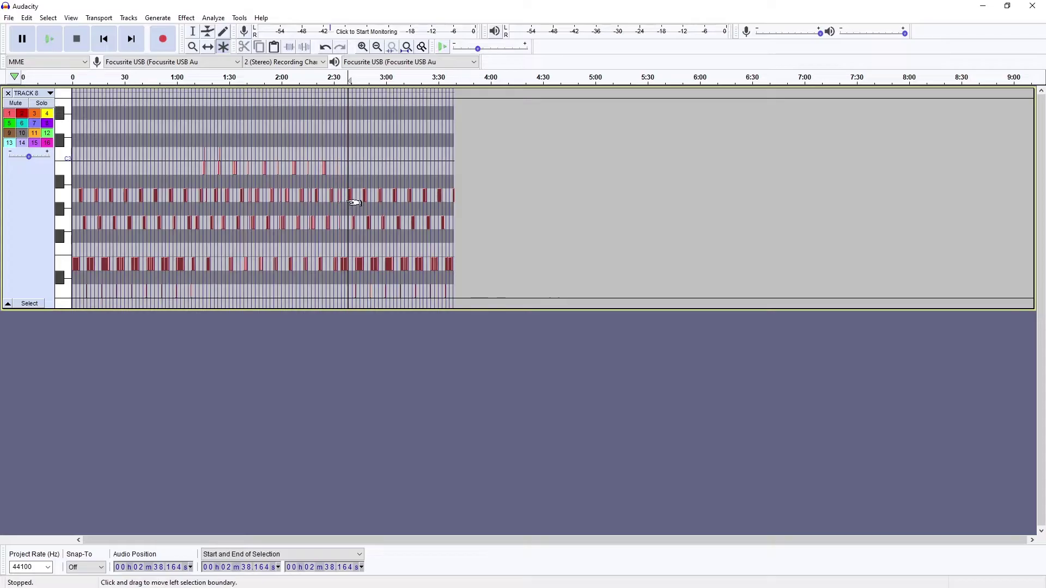
key("ctrl+v")
key("Right")
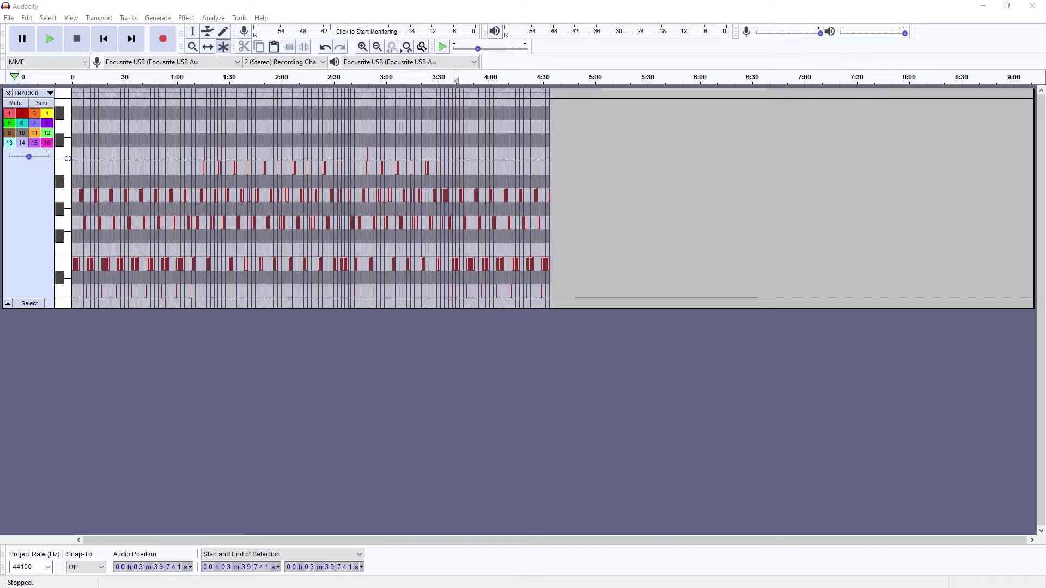
Return to the start and play TRACK 8 from 0.
left_click(100, 45)
left_click(49, 39)
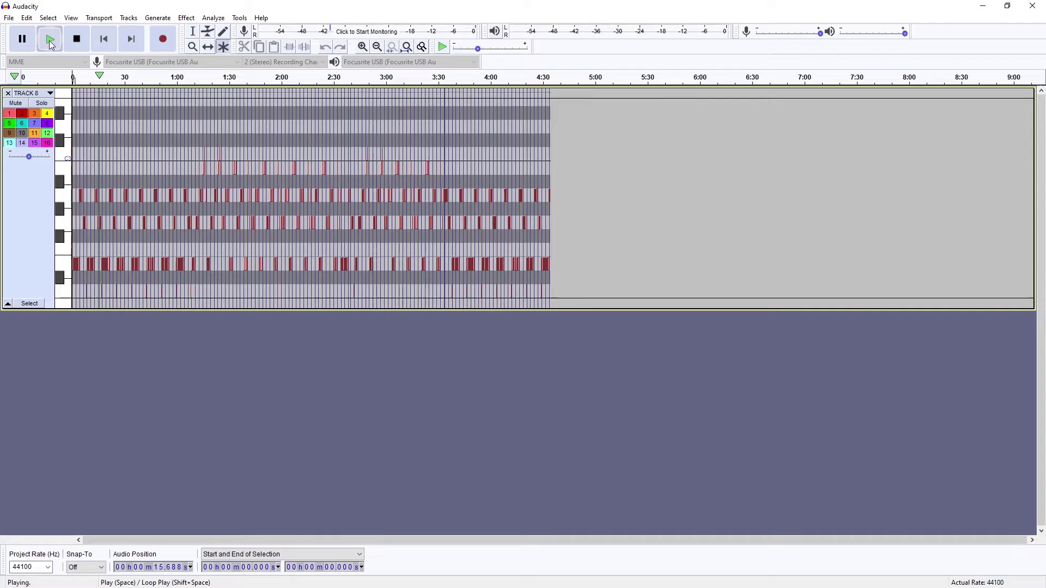
Stop playback, set the audio host to Windows WASAPI, and record from Focusrite USB loopback.
left_click(87, 43)
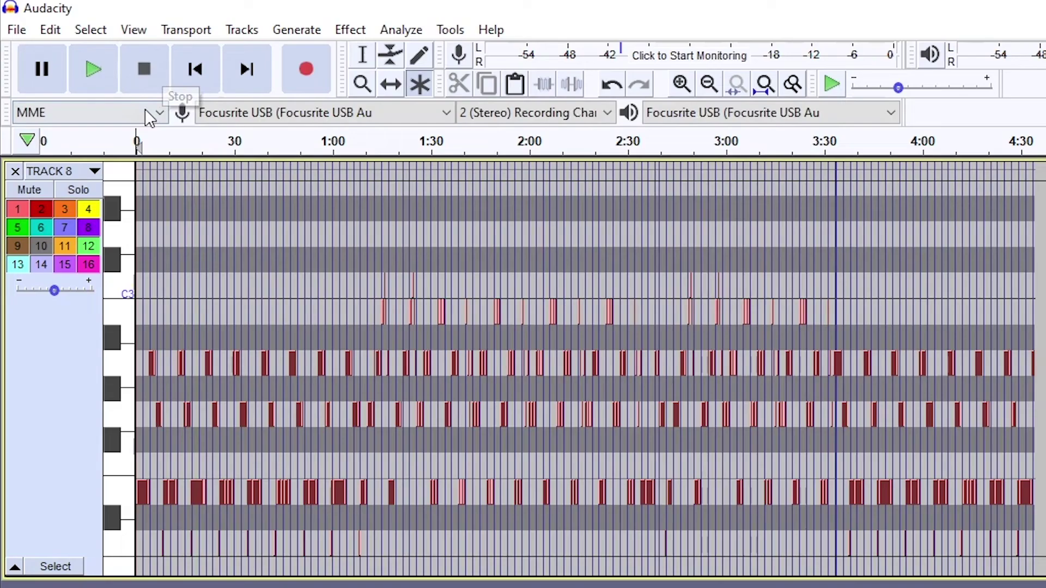
left_click(76, 62)
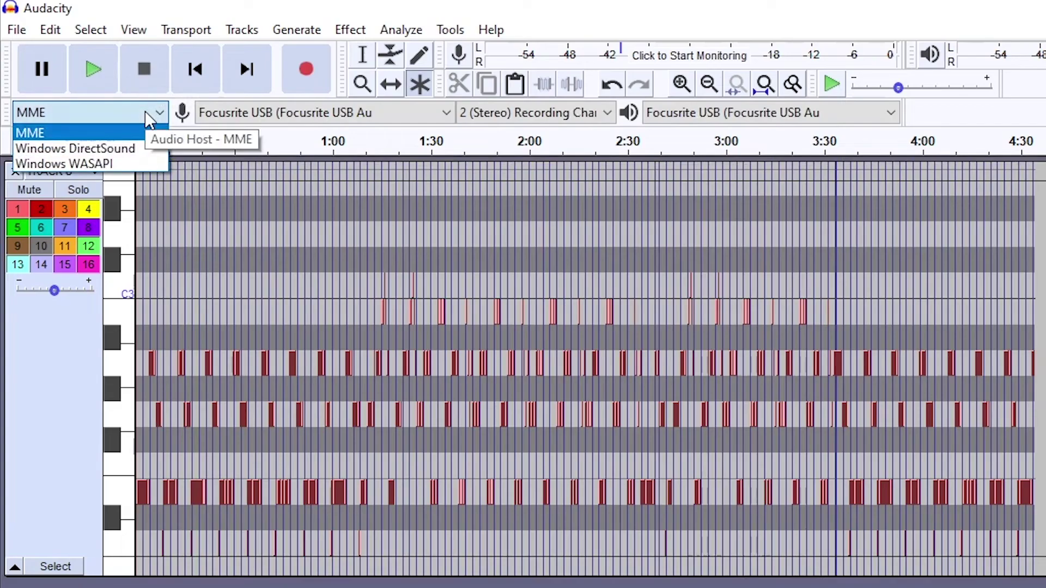
left_click(123, 160)
left_click(124, 160)
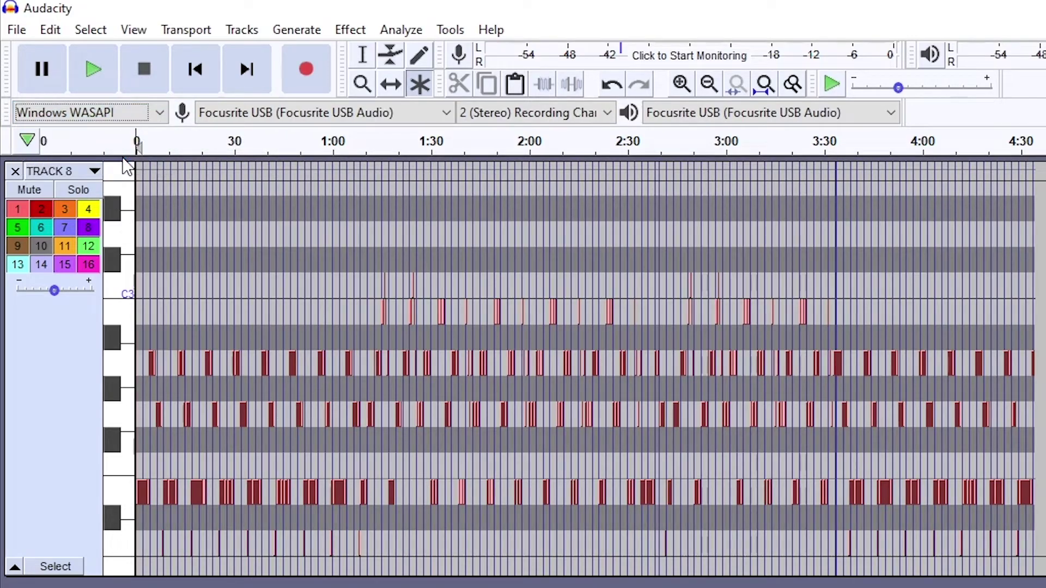
left_click(243, 115)
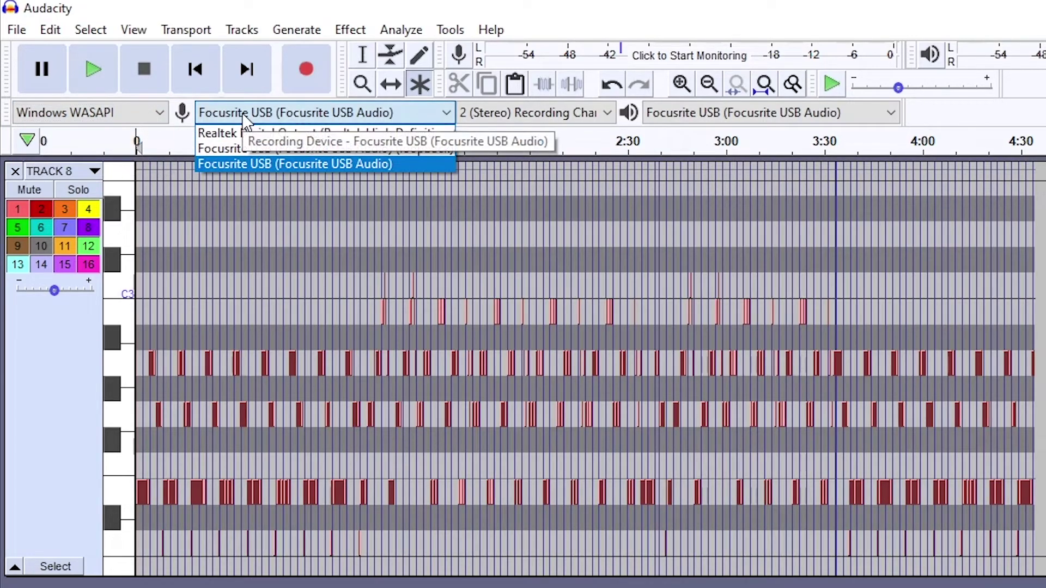
left_click(225, 147)
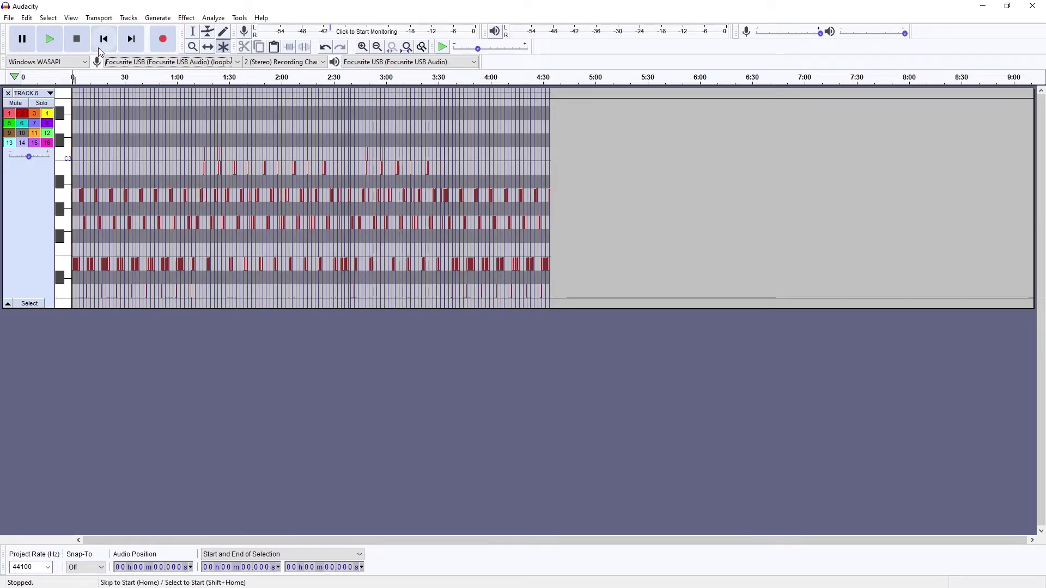
Record the MIDI playback into a stereo audio track, play it back, then mute that track.
left_click(152, 44)
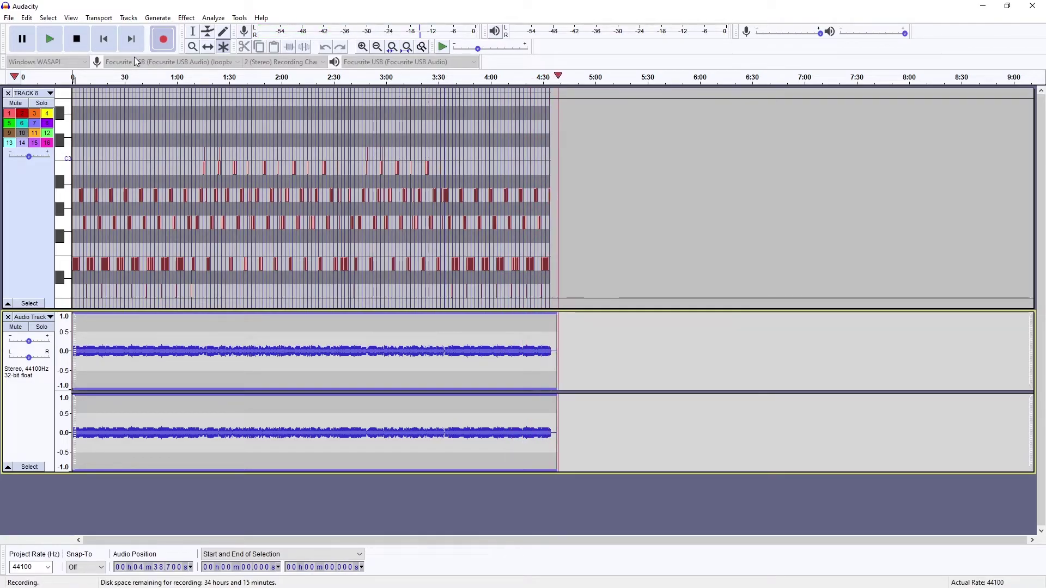
left_click(77, 39)
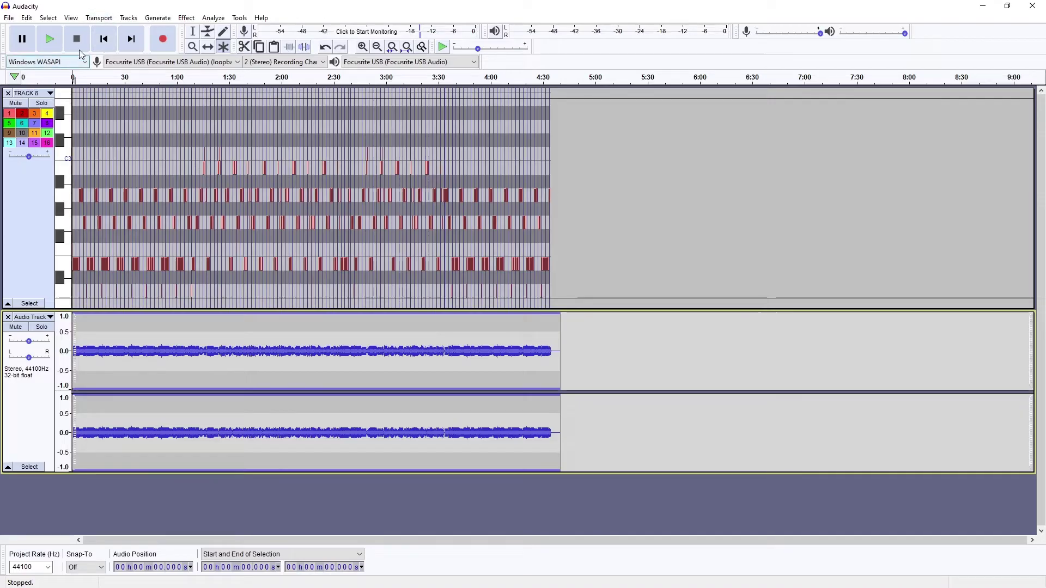
left_click(48, 38)
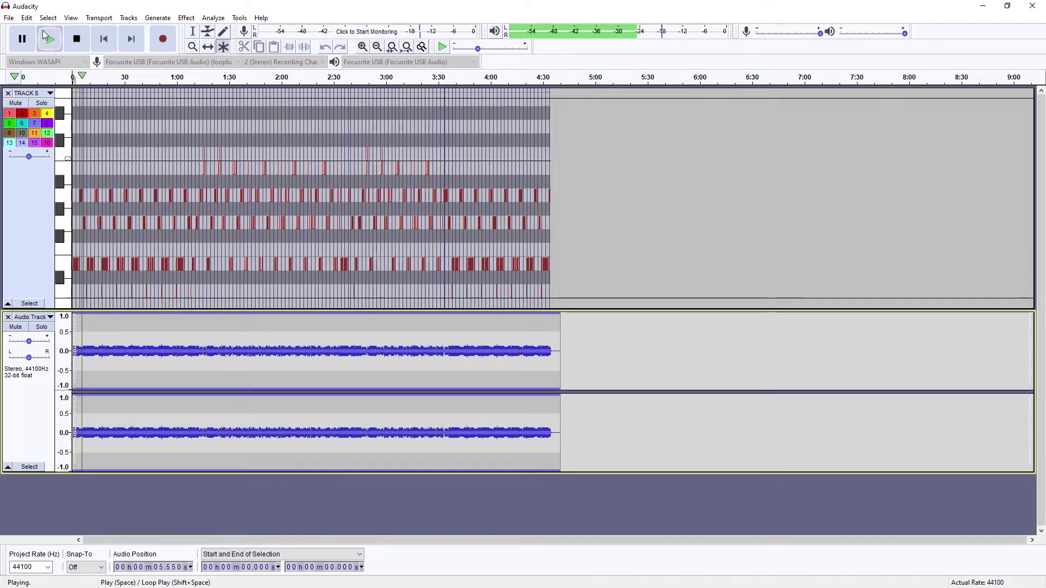
left_click(78, 39)
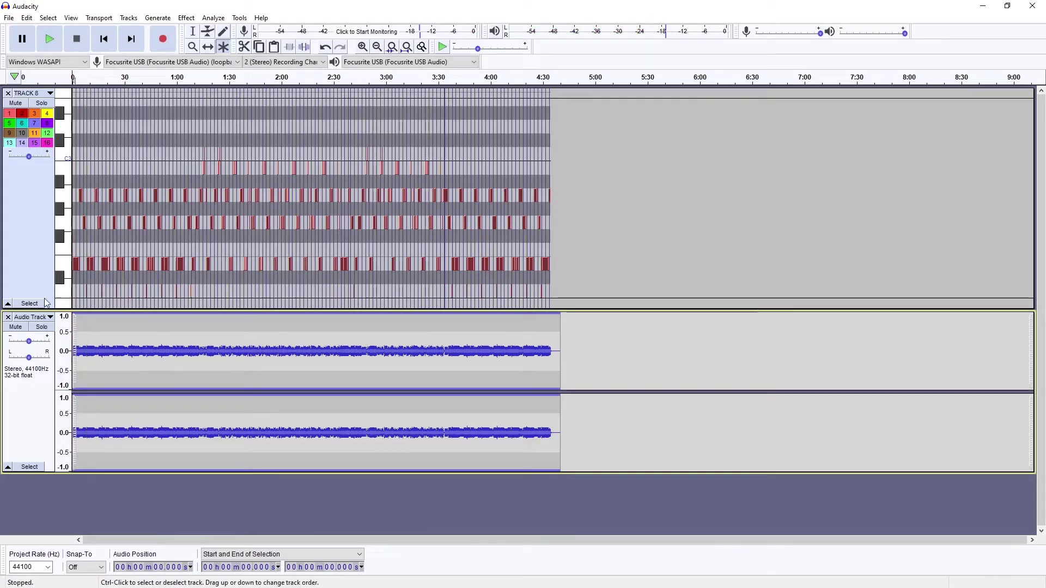
left_click(22, 329)
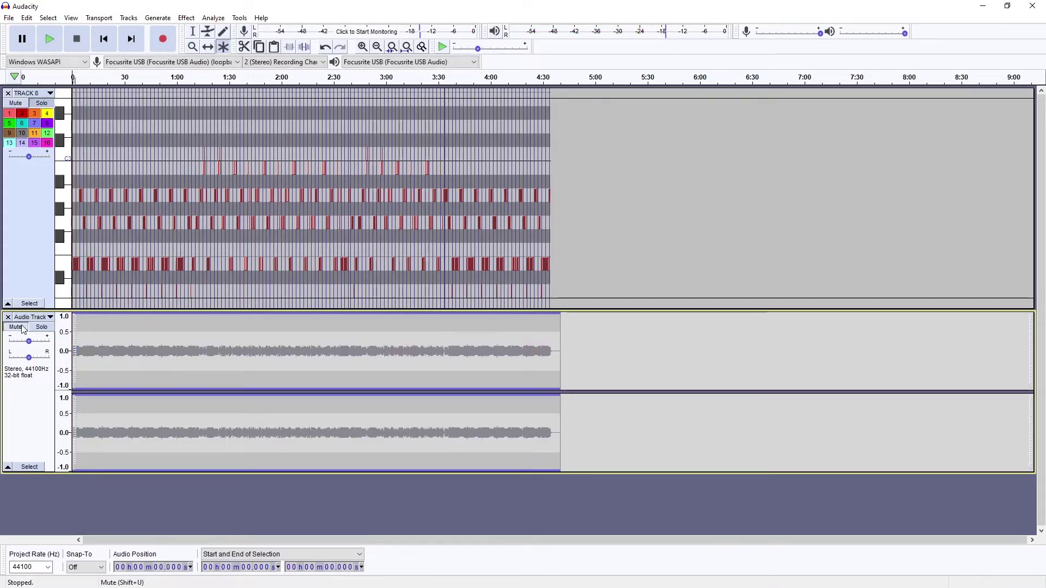
Export TRACK 8 with Export MIDI, adding .mid to the file name.
left_click(13, 20)
mouse_move(35, 100)
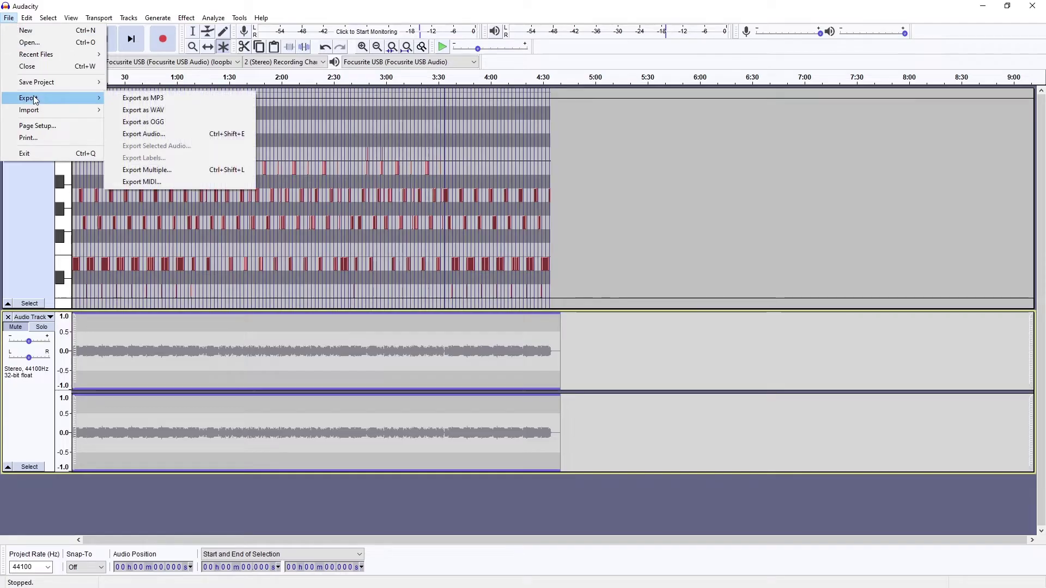
left_click(161, 182)
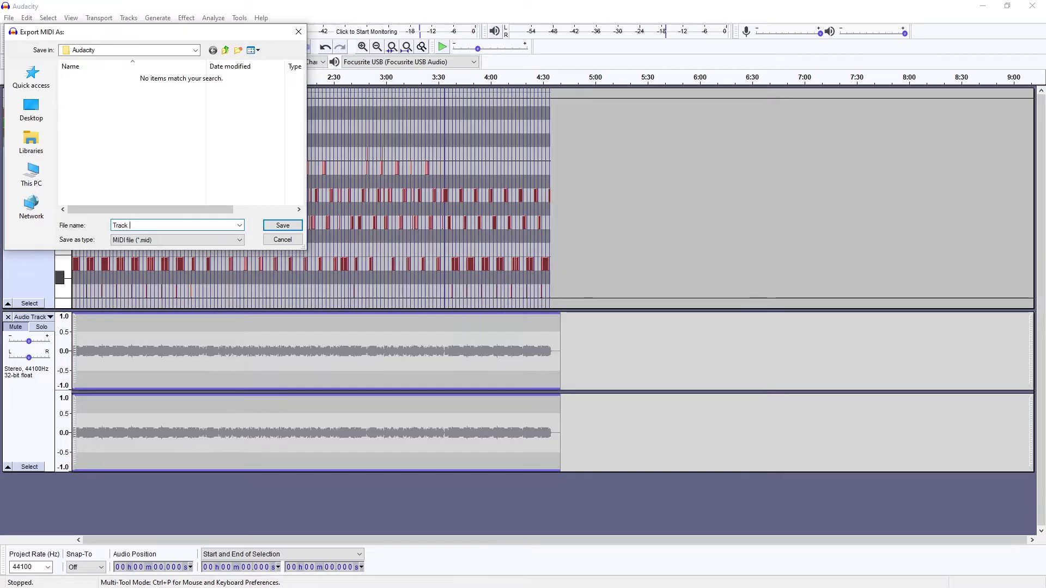
type(".mid")
key("Return")
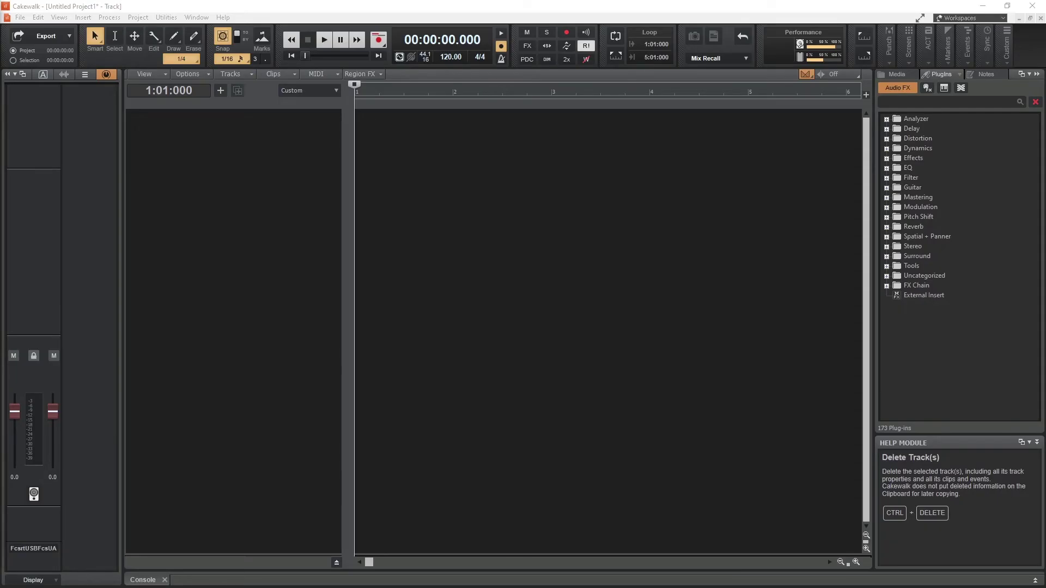
Insert an SI-Bass Guitar instrument track and close its plugin window.
right_click(150, 156)
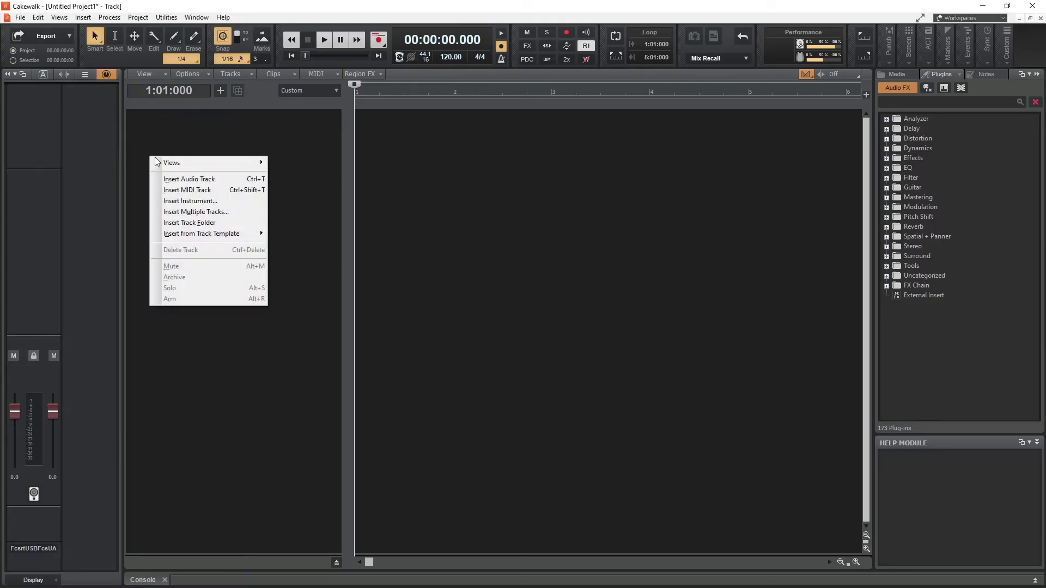
left_click(172, 201)
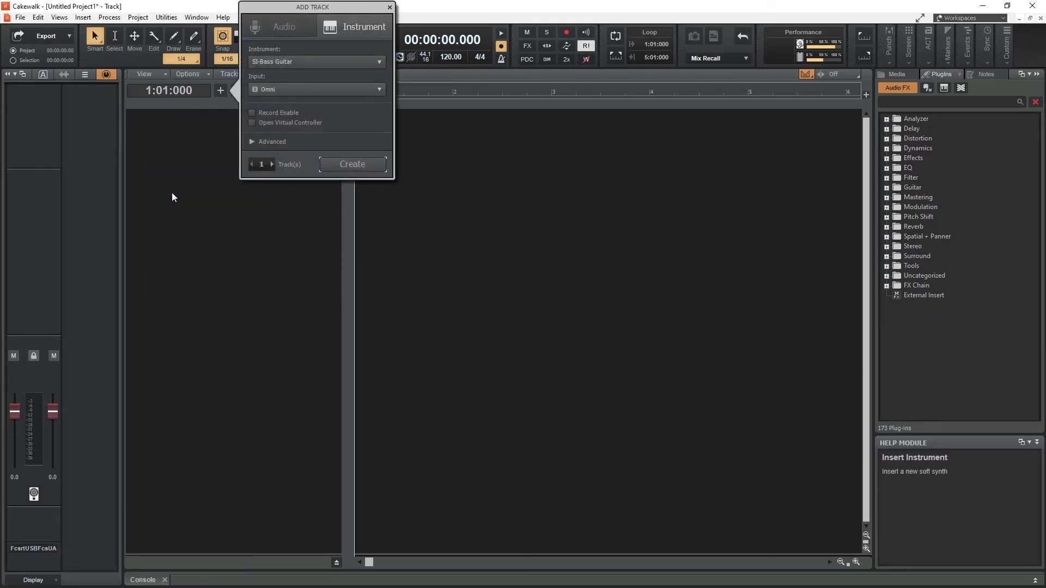
left_click(322, 166)
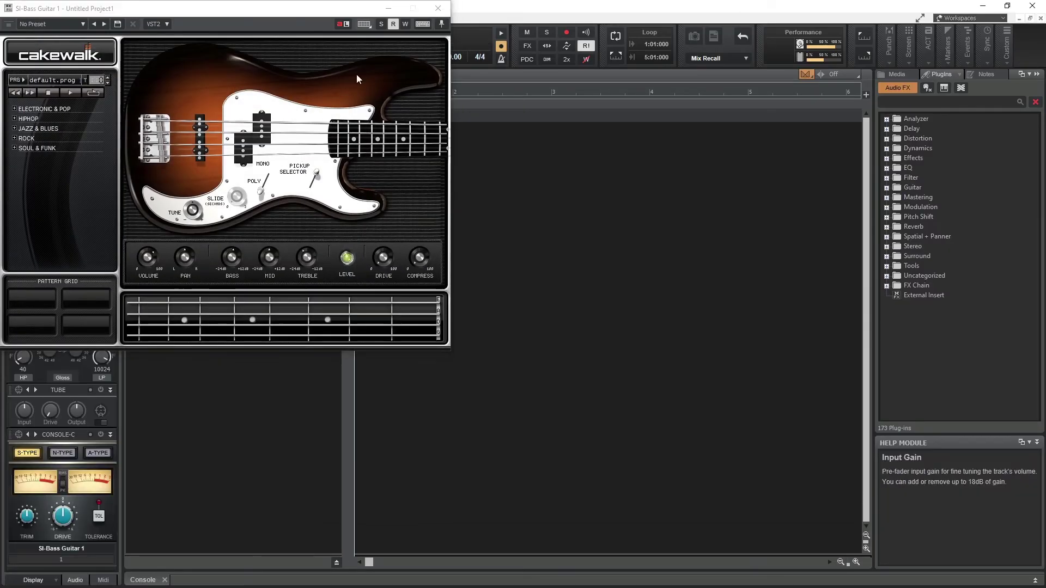
left_click(439, 8)
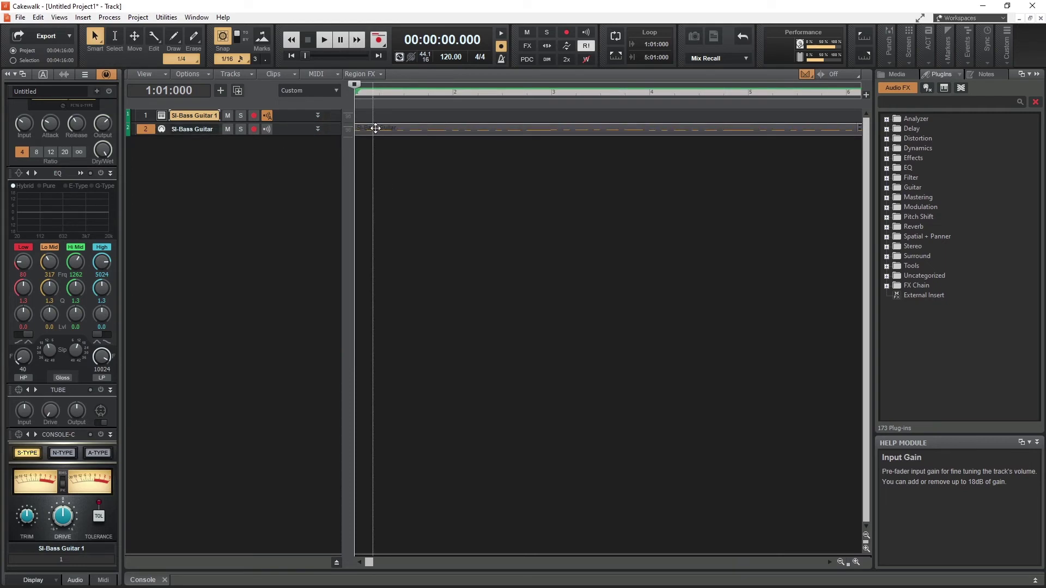
Move the MIDI clip onto the SI-Bass Guitar track and delete the empty track 2.
left_click_drag(376, 128, 371, 114)
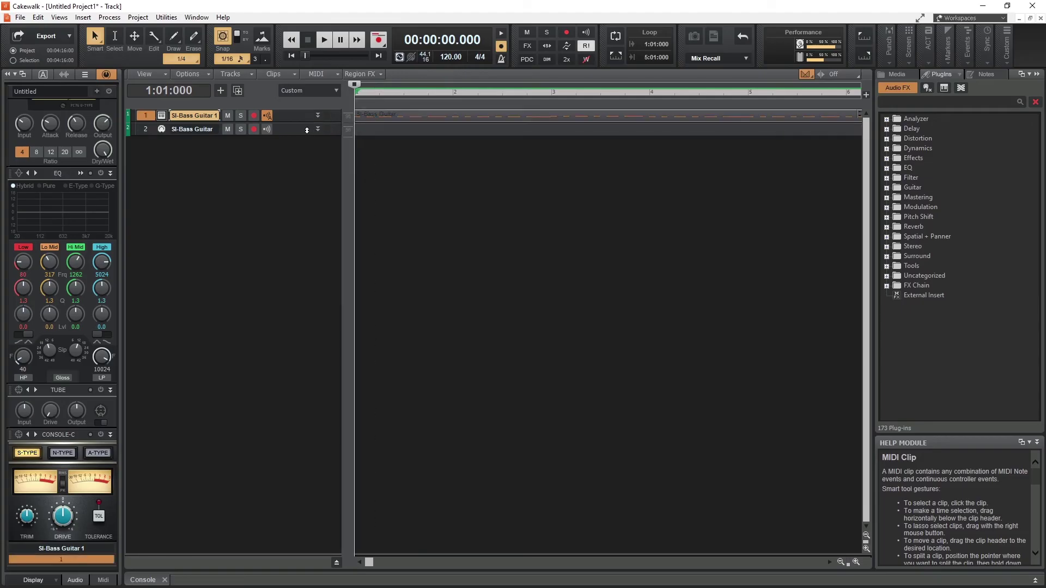
left_click(307, 129)
right_click(307, 131)
left_click(327, 258)
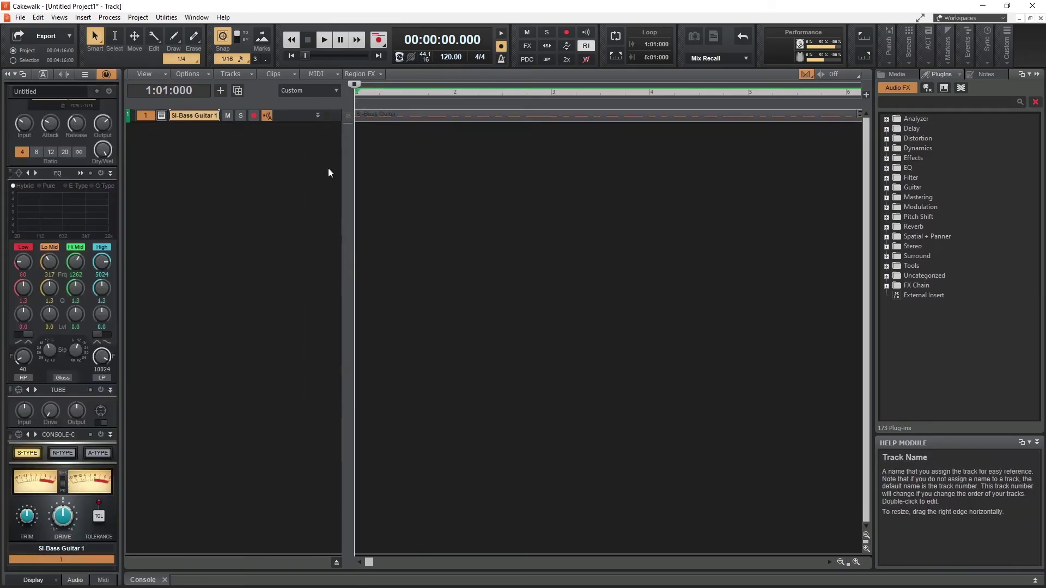
left_click(360, 115)
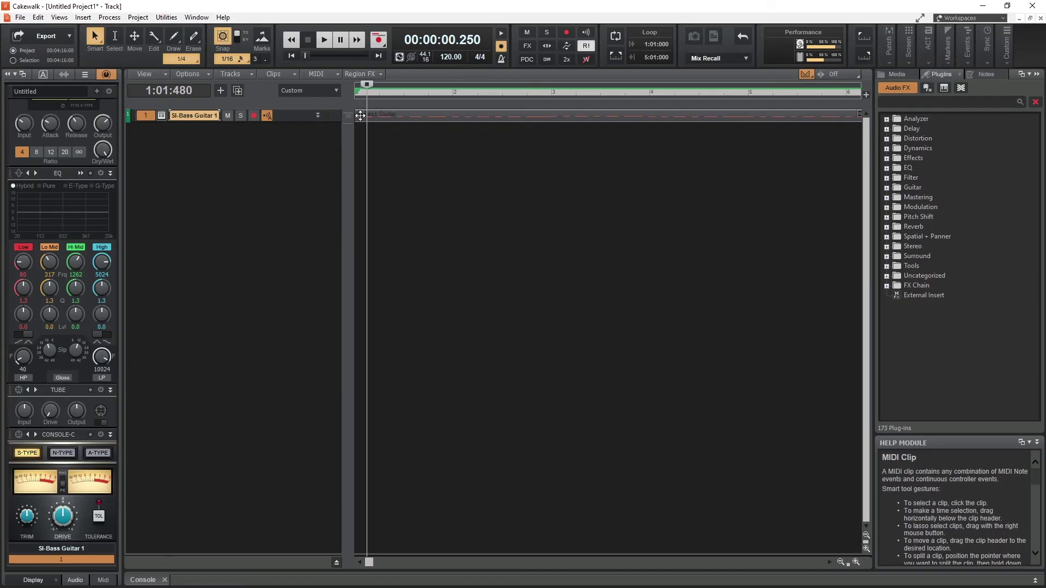
Open the SI-Bass Guitar 1 clip in a maximized Piano Roll and audition the bass line.
double_click(361, 116)
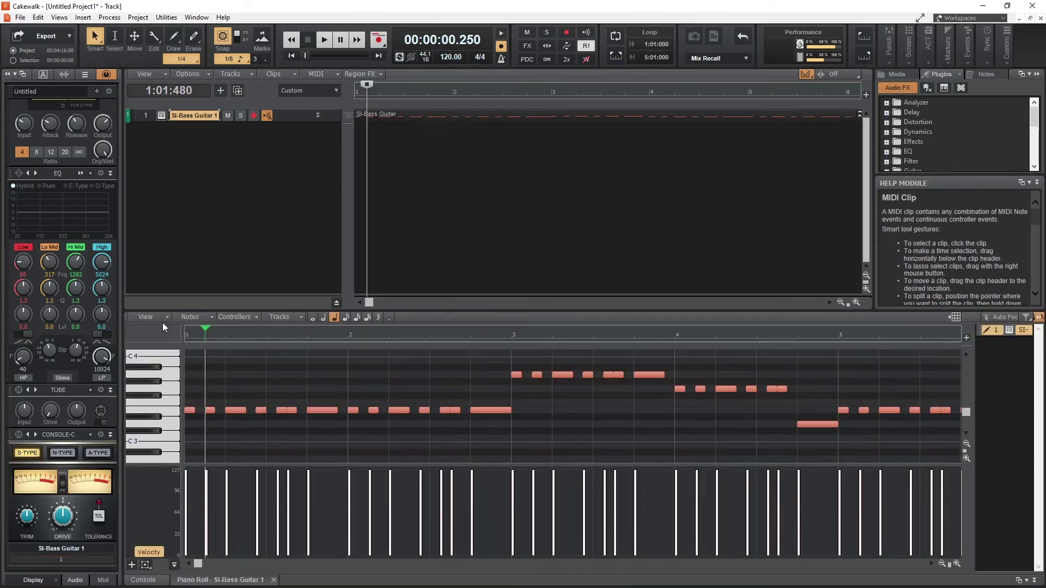
left_click(163, 318)
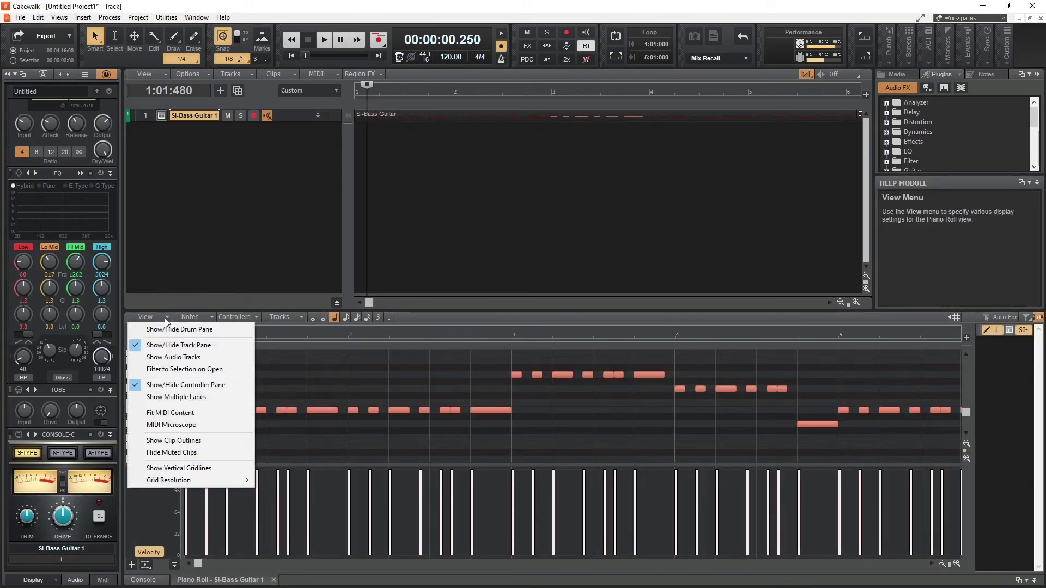
left_click(292, 56)
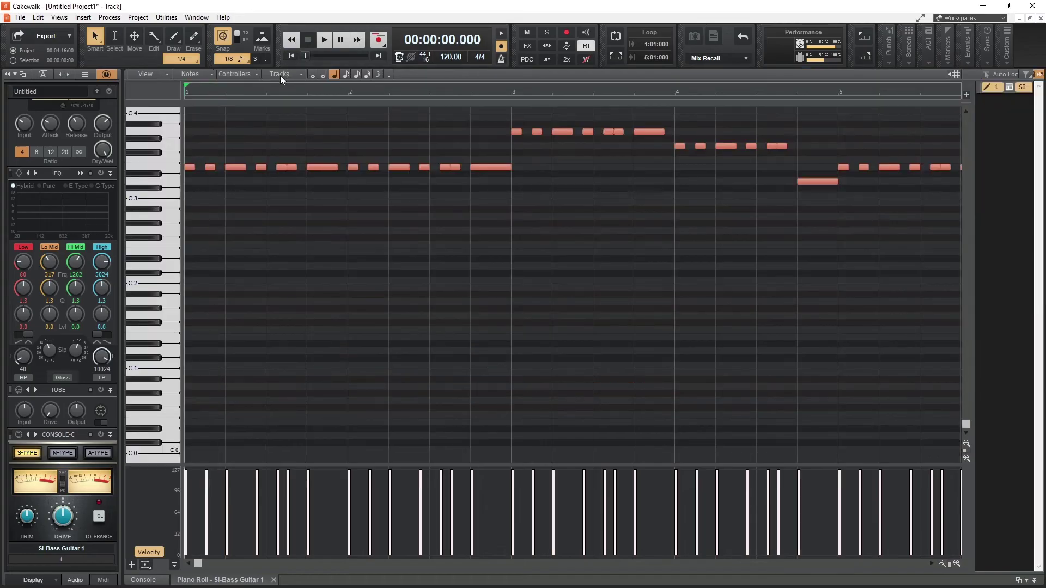
key("space")
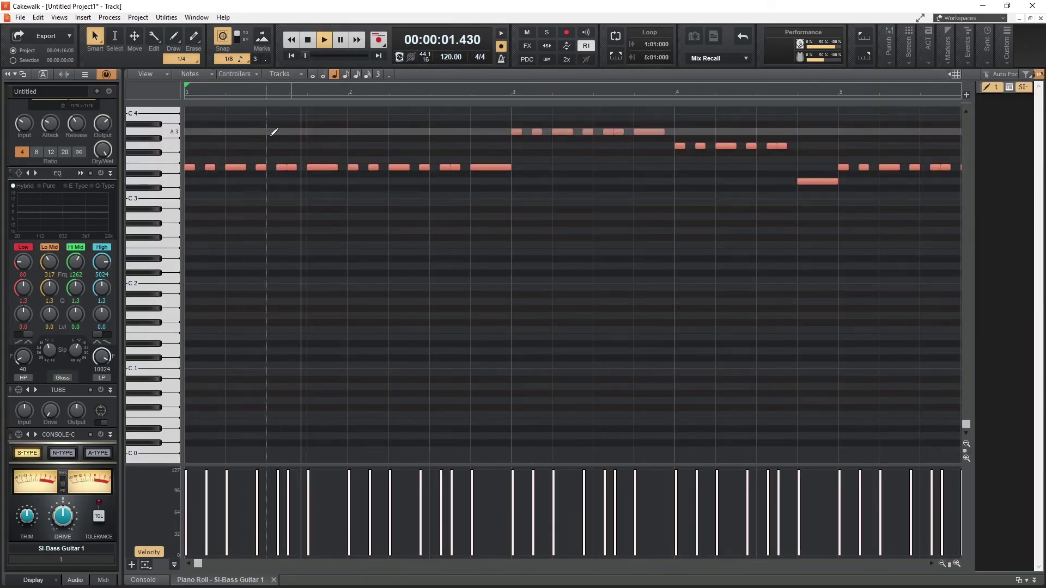
key("space")
Draw a new A3 note in bar 1 and shorten it, with sixteenth-note draw length.
left_click(288, 132)
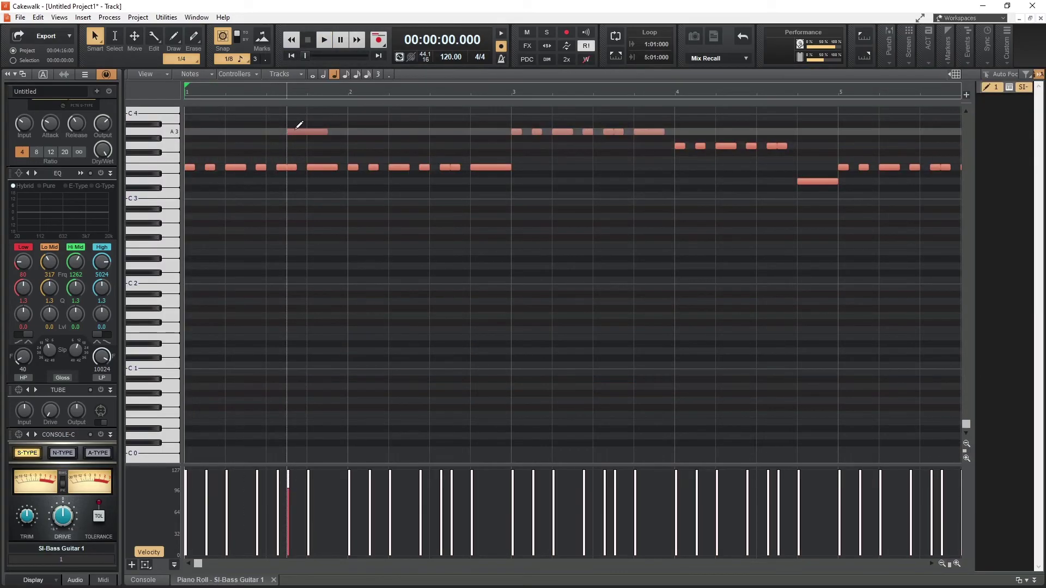
left_click_drag(325, 132, 298, 132)
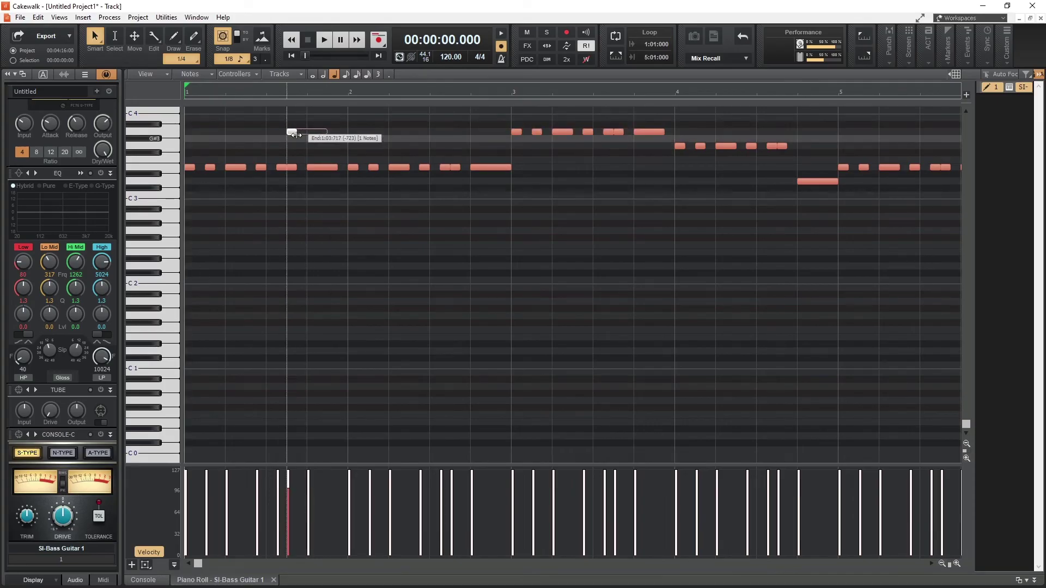
left_click(295, 165)
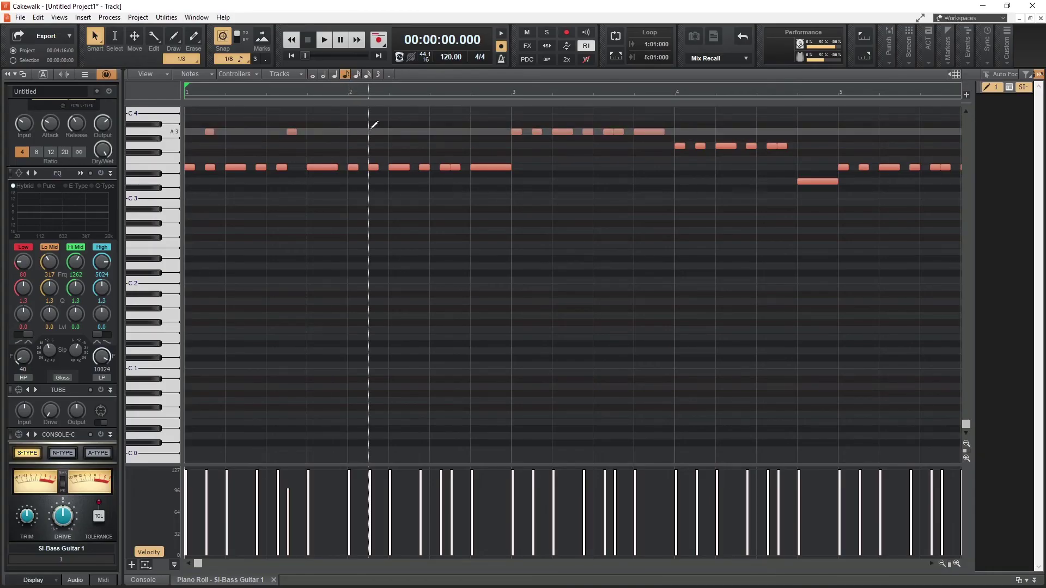
With 1/16 note duration, add a short A3 after bar 2 and a B3 later in bar 2.
left_click(375, 131)
right_click(381, 129)
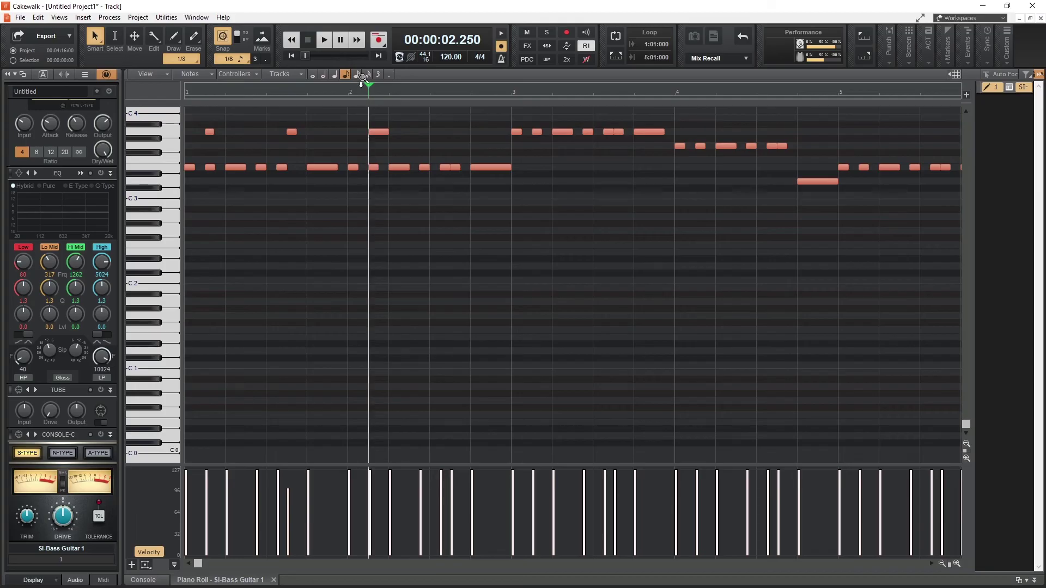
left_click(357, 76)
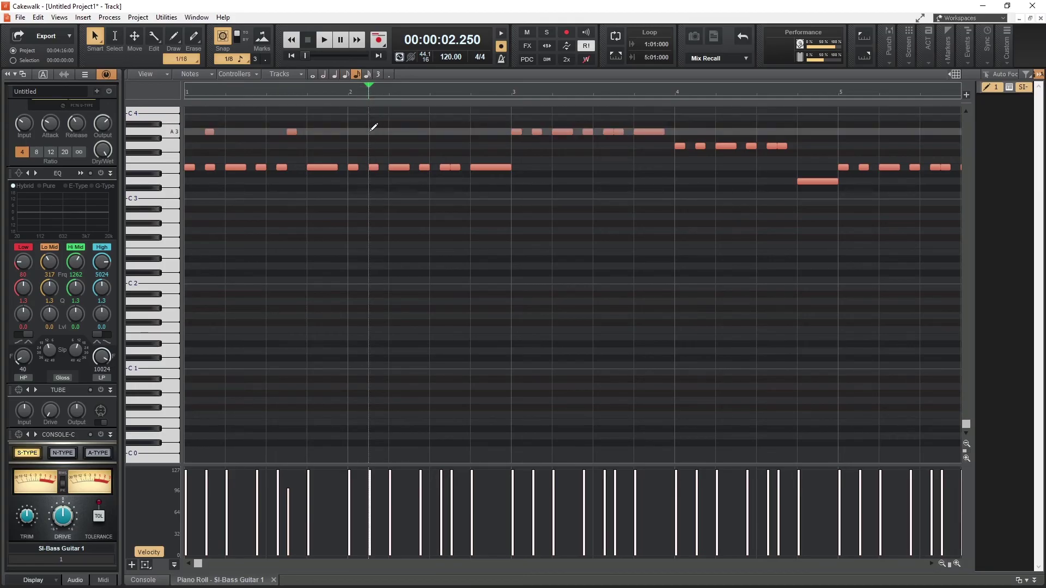
left_click(373, 131)
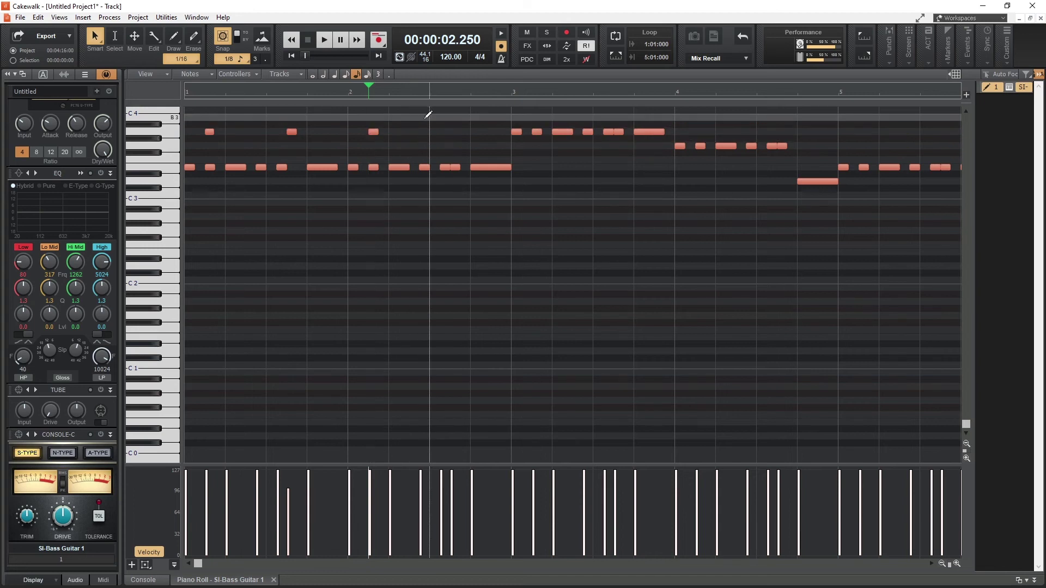
left_click(431, 117)
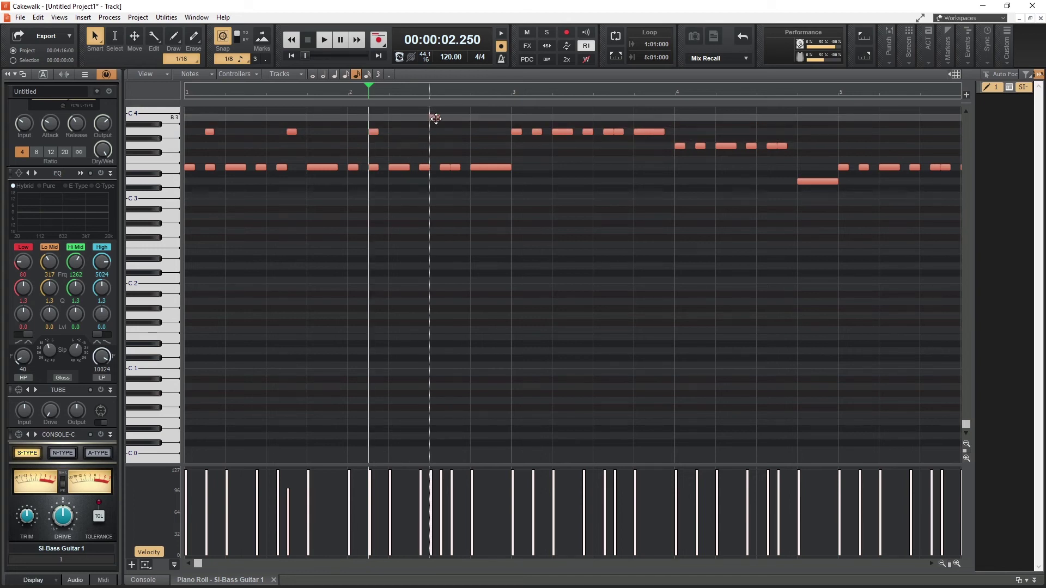
left_click_drag(436, 119, 461, 119)
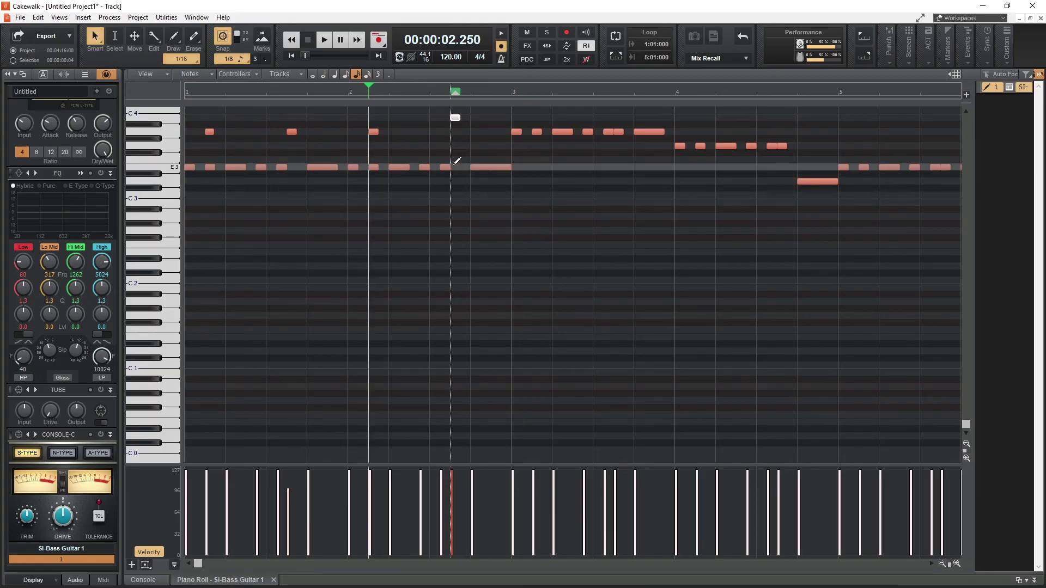
Play from the song start, erase an early E3 note in bar 1, and replay.
left_click(295, 54)
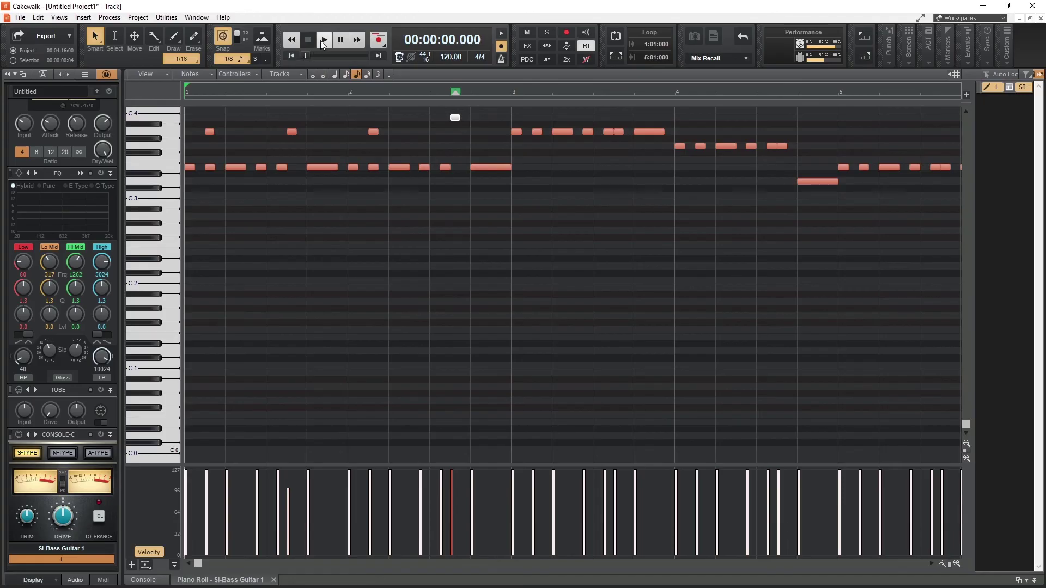
left_click(323, 39)
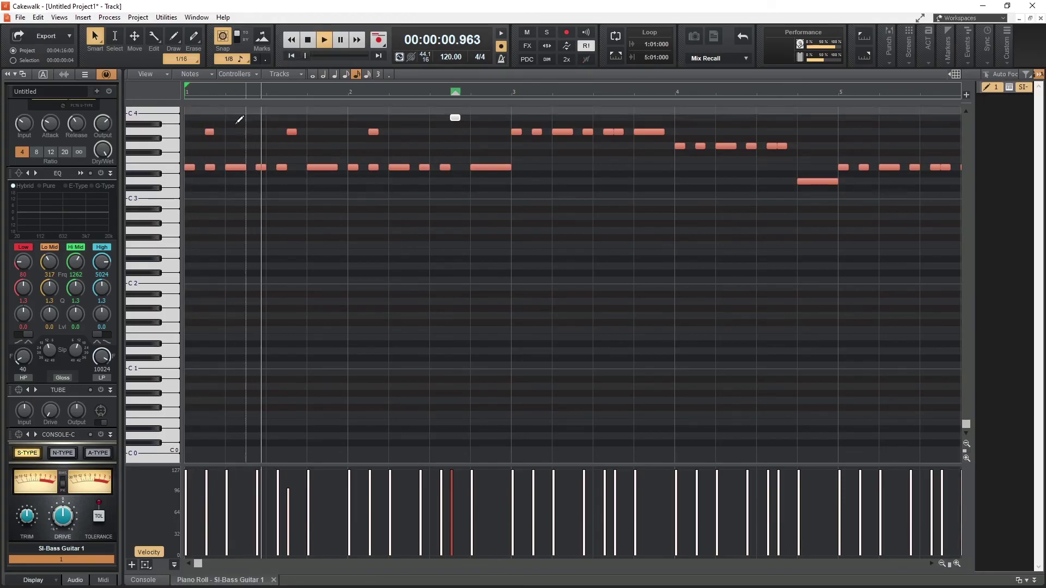
key("space")
right_click(210, 167)
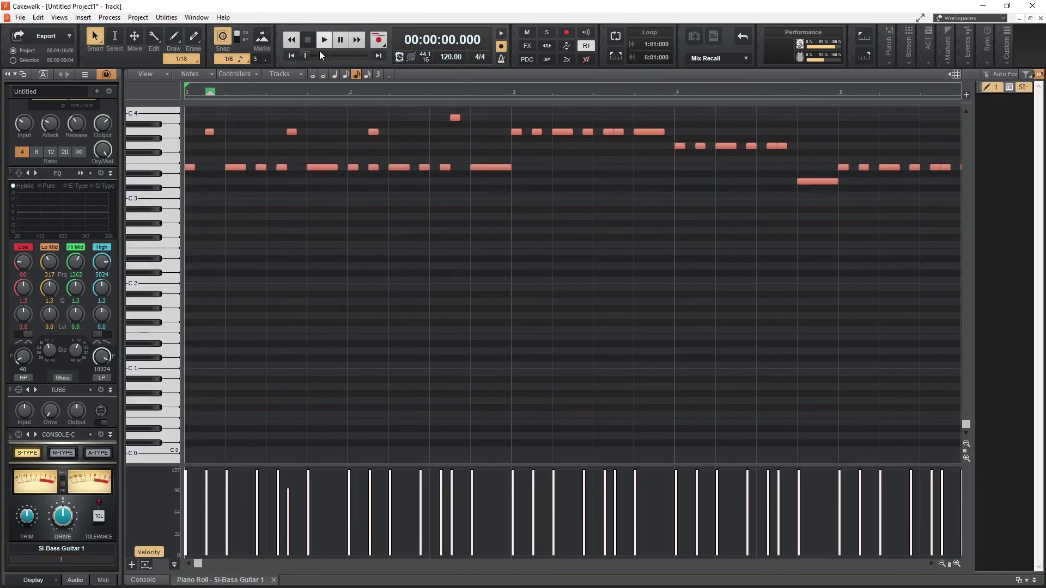
left_click(326, 42)
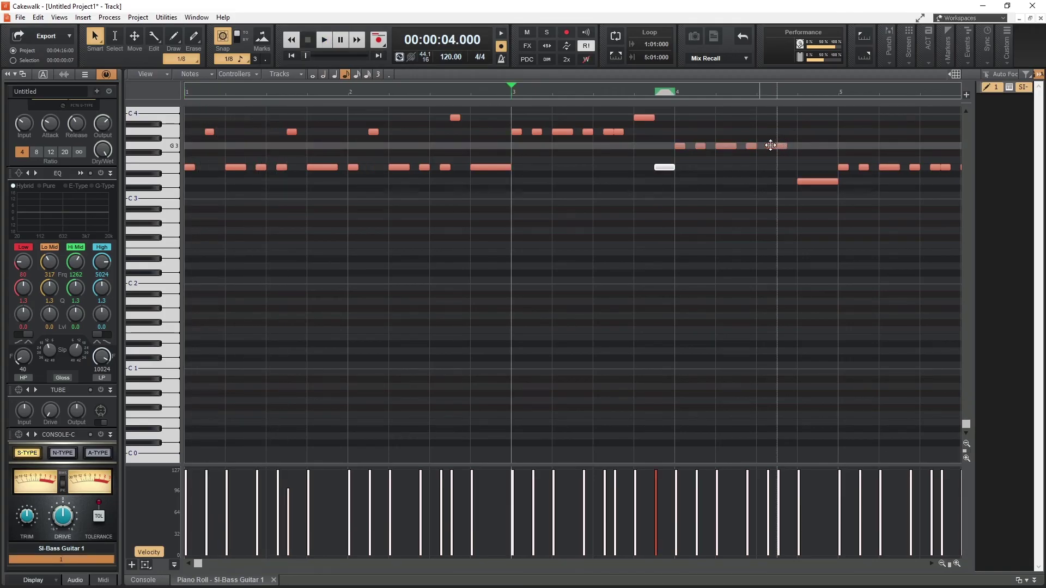
Raise the bar 4 G3 note to A3, add a short E3 late in bar 4, and play back.
left_click(771, 142)
left_click_drag(771, 143, 771, 128)
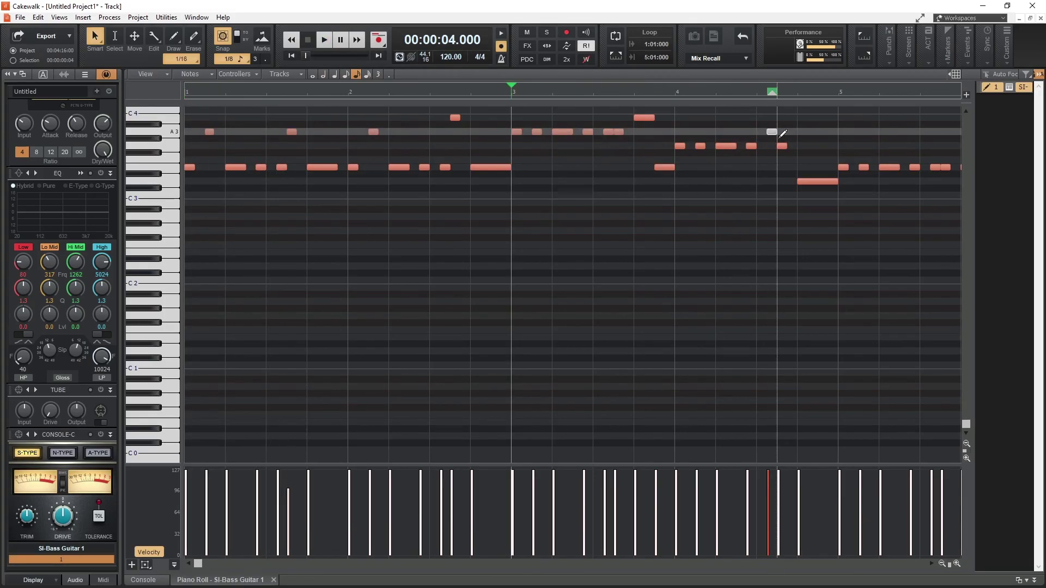
left_click(793, 154)
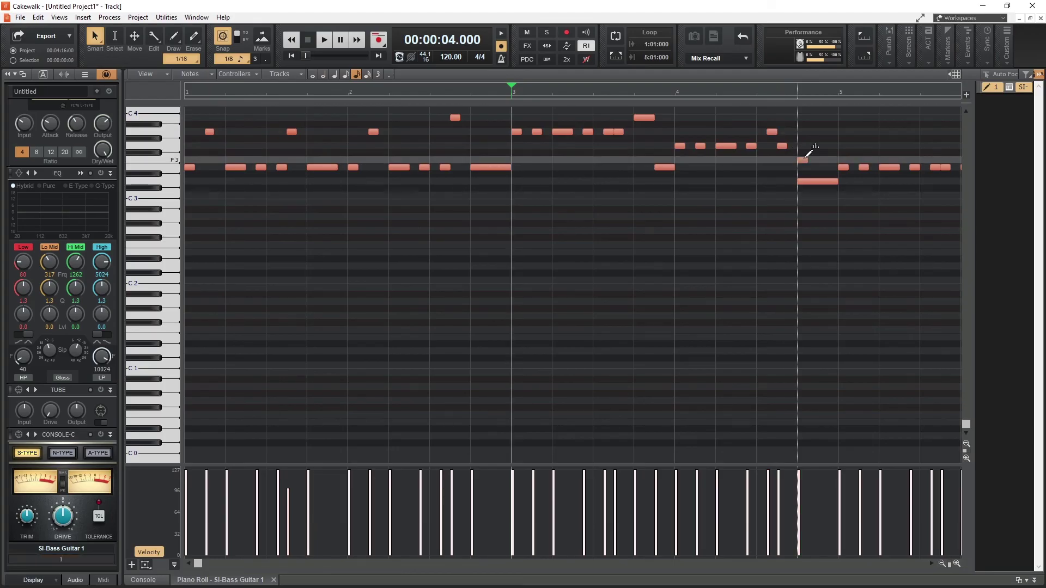
left_click(790, 167)
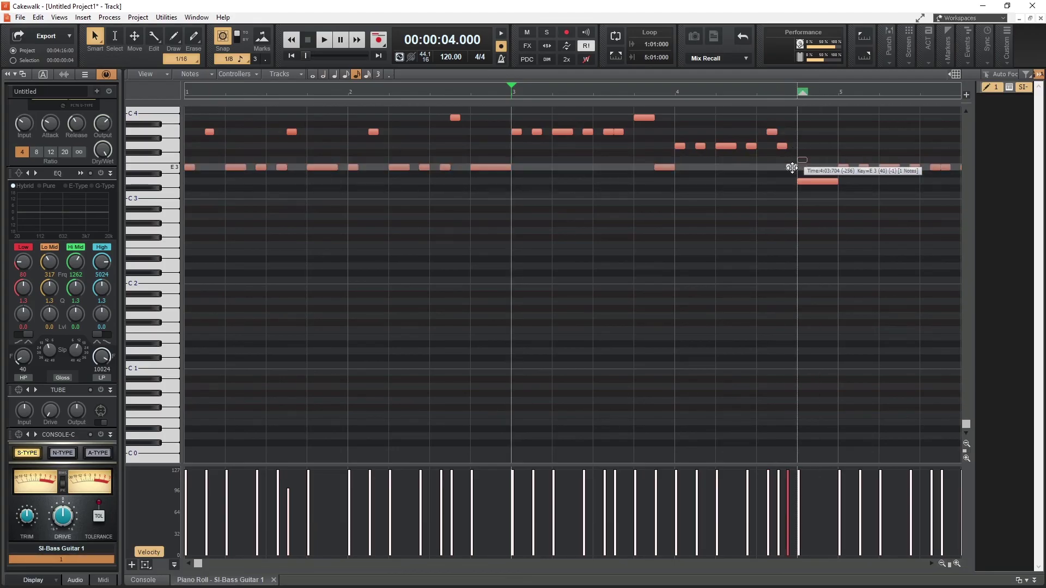
key("space")
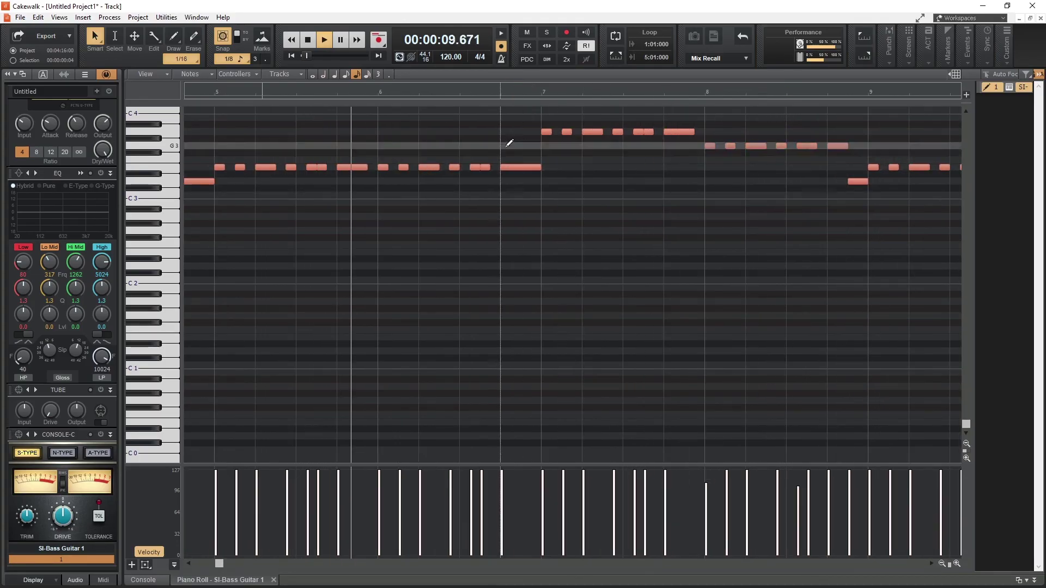
key("space")
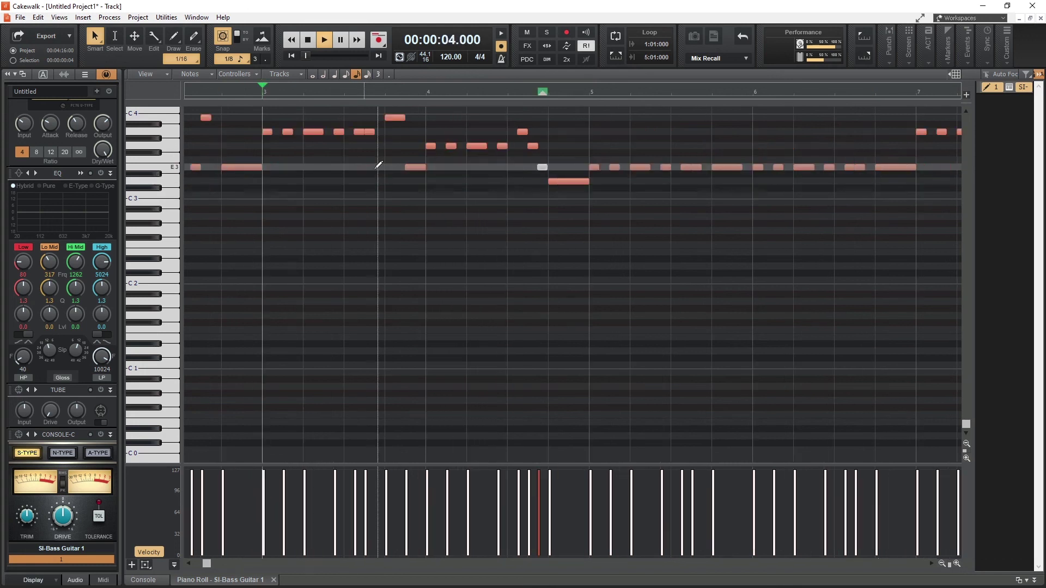
key("space")
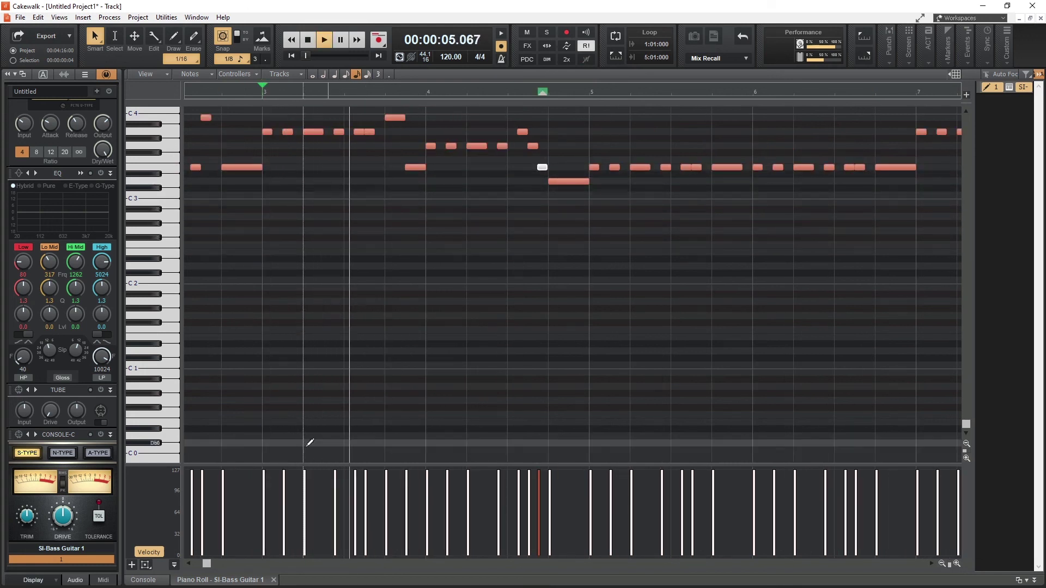